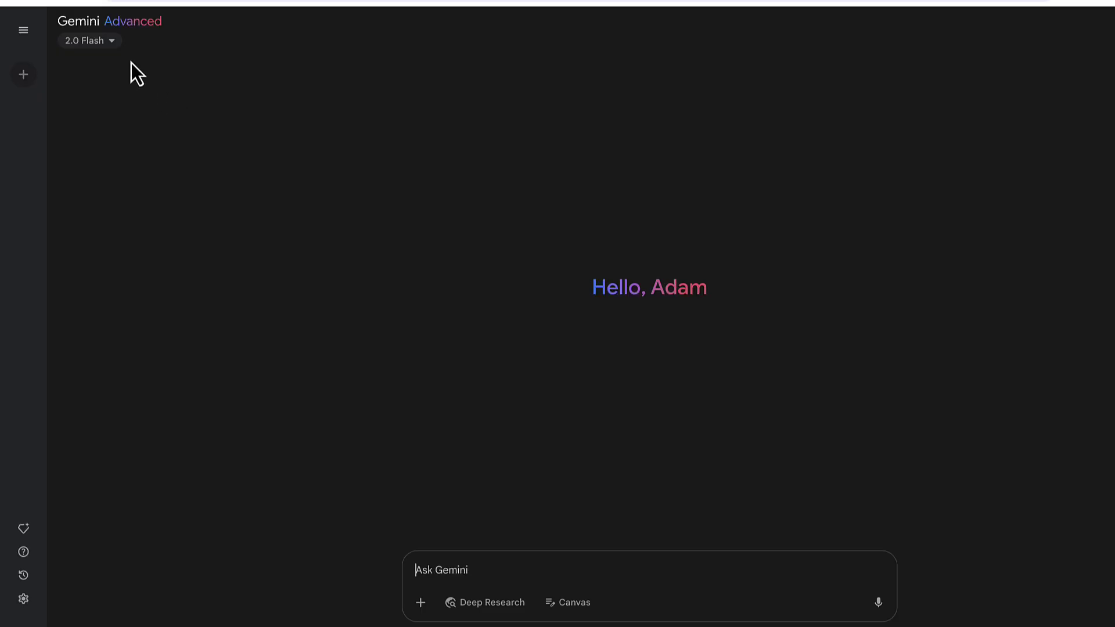
# - Switch the model to Deep Research with 2.5 Pro and enter gemini.google.com in a new tab
pyautogui.click(109, 41)
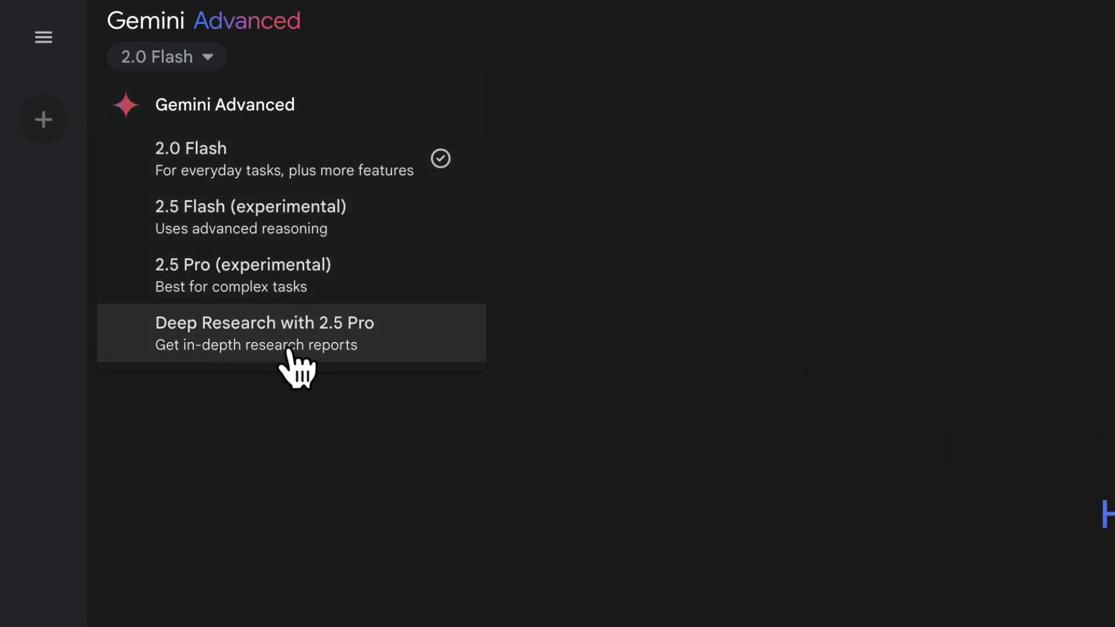
pyautogui.click(288, 350)
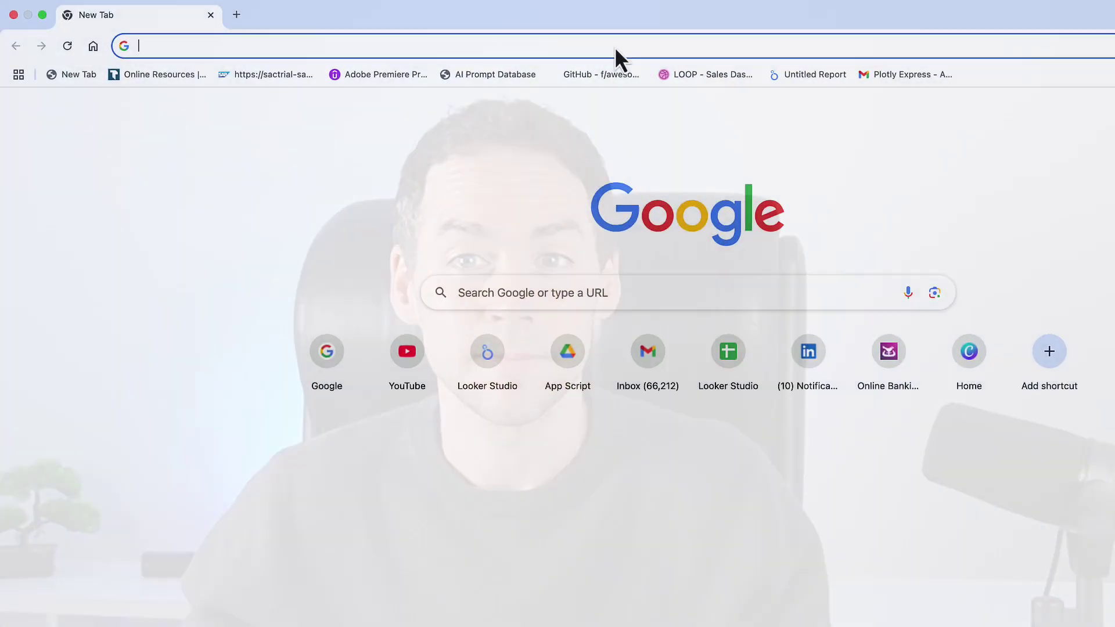
pyautogui.write('gemin')
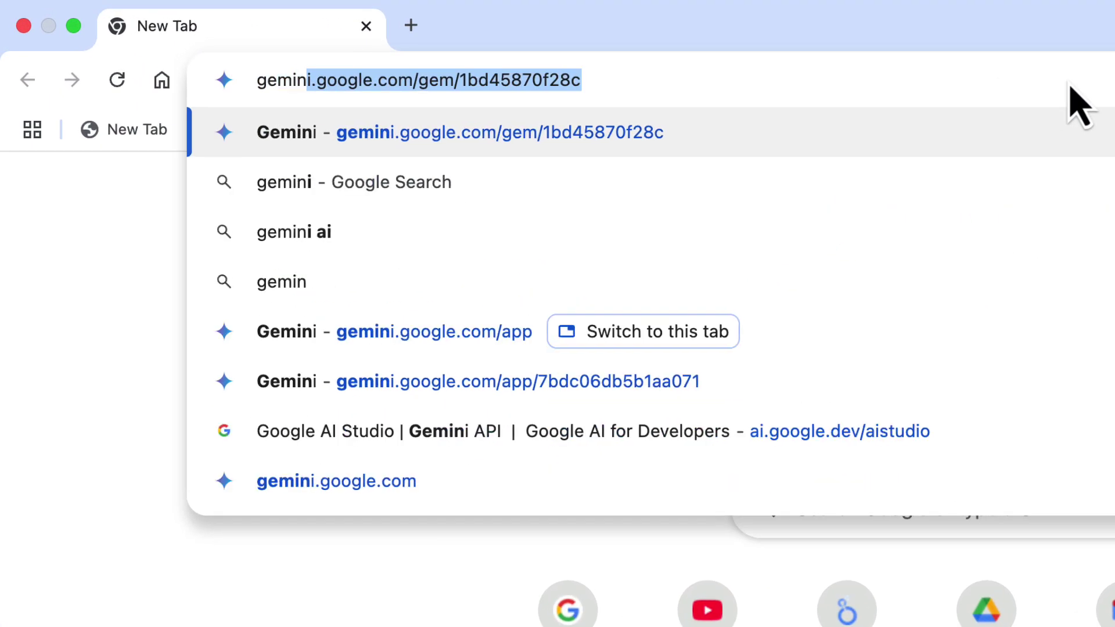
pyautogui.write('i.google')
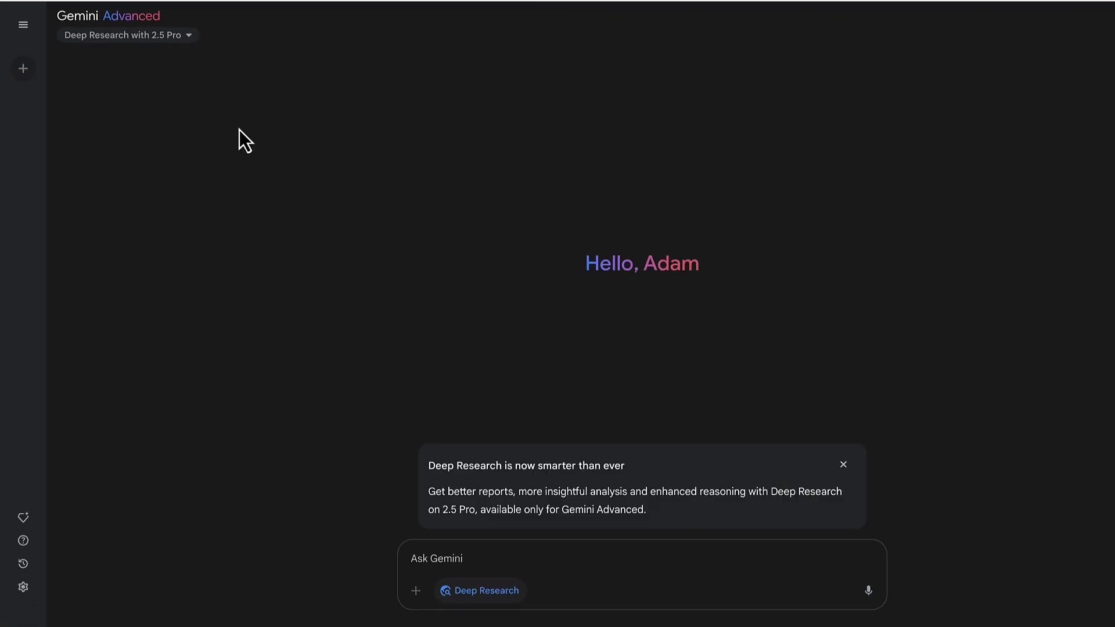
# - Keep Deep Research 2.5 Pro, paste and send the top-5 papal candidates prompt, then expand the plan
pyautogui.click(189, 36)
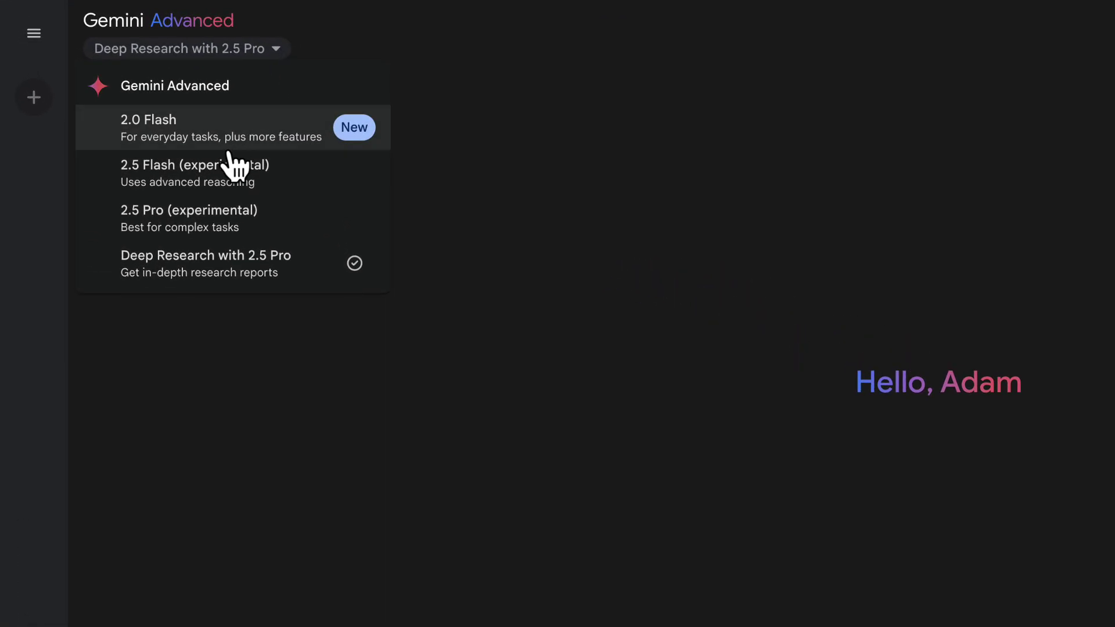
pyautogui.click(244, 276)
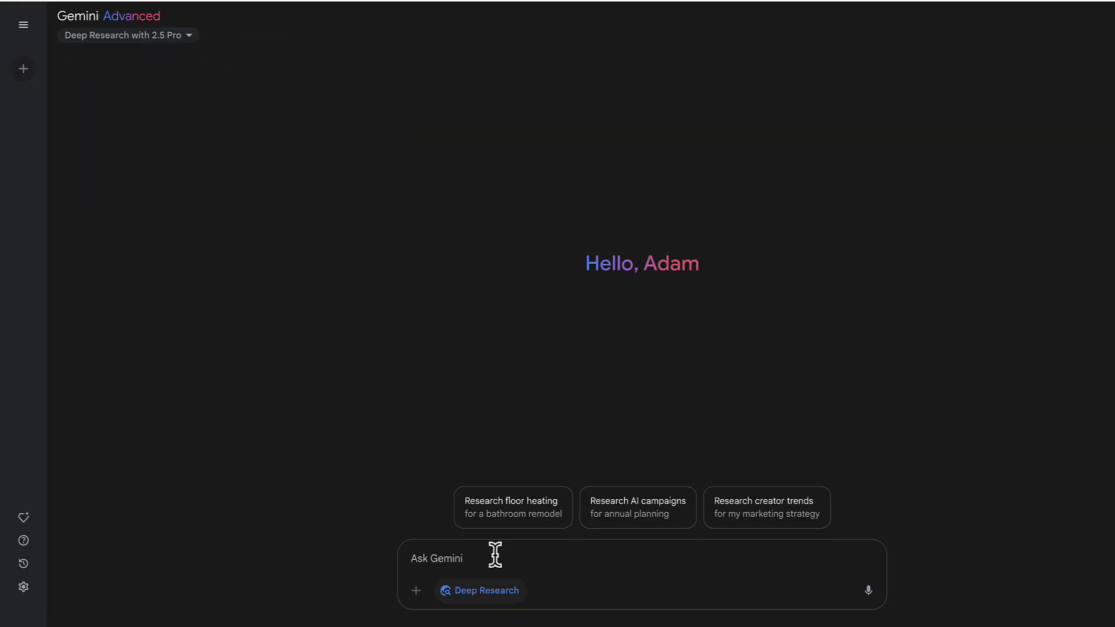
pyautogui.hotkey('ctrl', 'v')
pyautogui.click(868, 465)
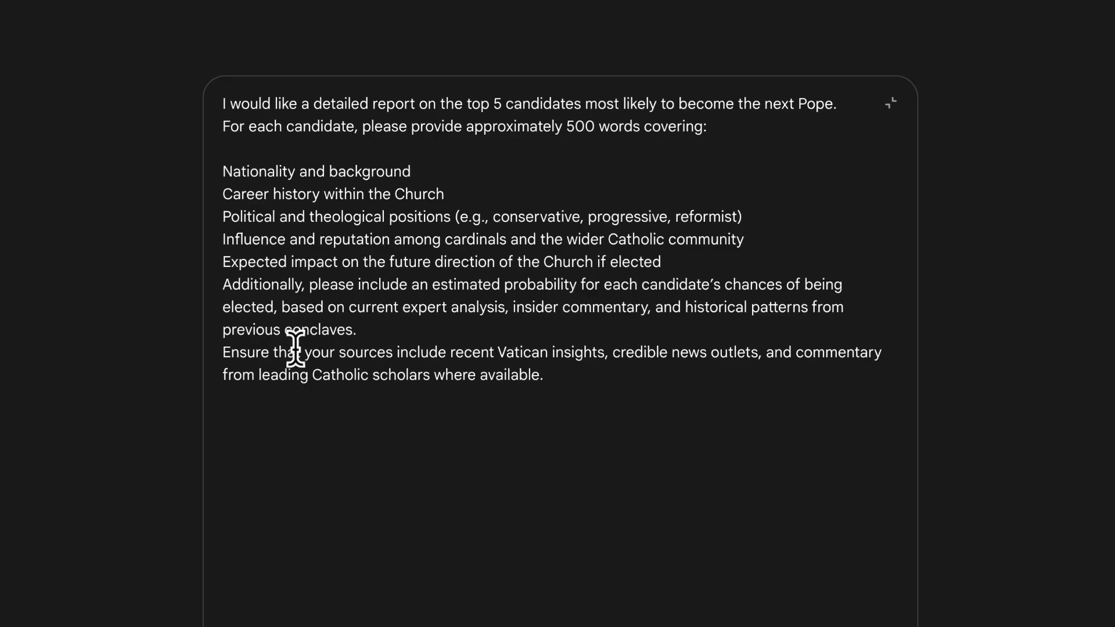
pyautogui.moveTo(292, 352); pyautogui.dragTo(596, 369)
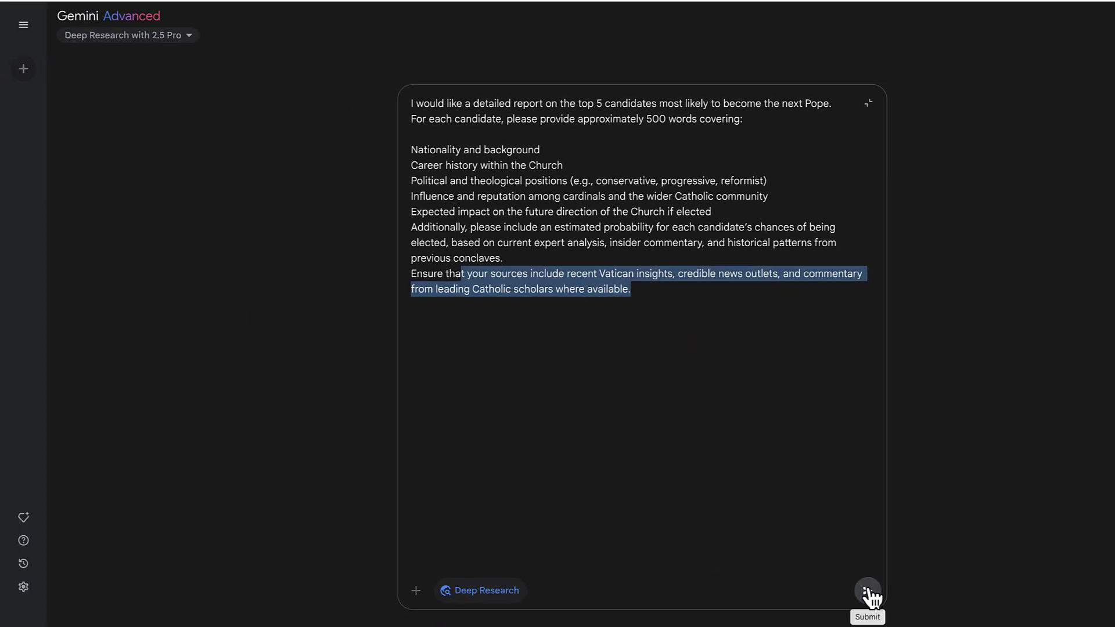
pyautogui.click(867, 590)
pyautogui.click(486, 355)
# - Read through the plan steps on prominent cardinals, career milestones and each candidate's influence
pyautogui.scroll(-4, 396, 358)
pyautogui.scroll(3, 399, 353)
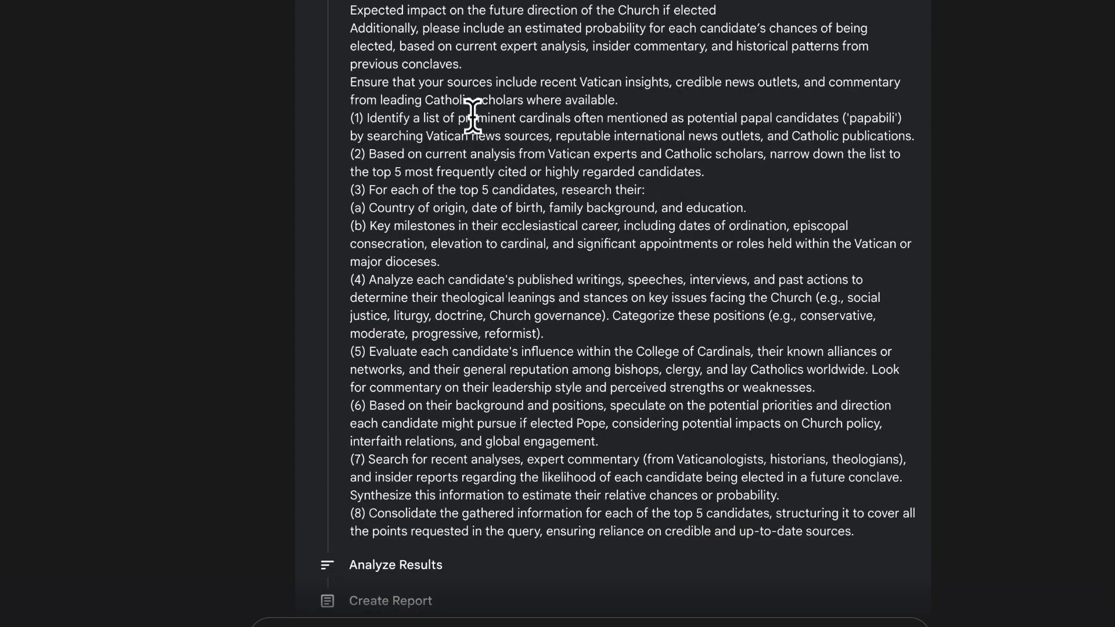
pyautogui.moveTo(477, 118); pyautogui.dragTo(882, 133)
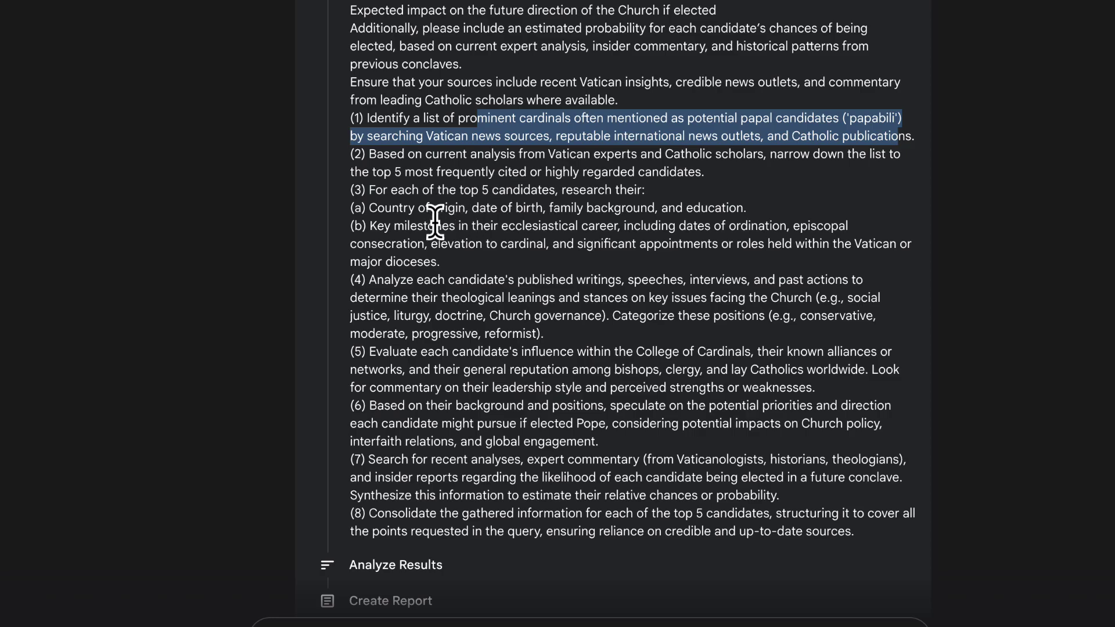
pyautogui.moveTo(371, 224); pyautogui.dragTo(458, 262)
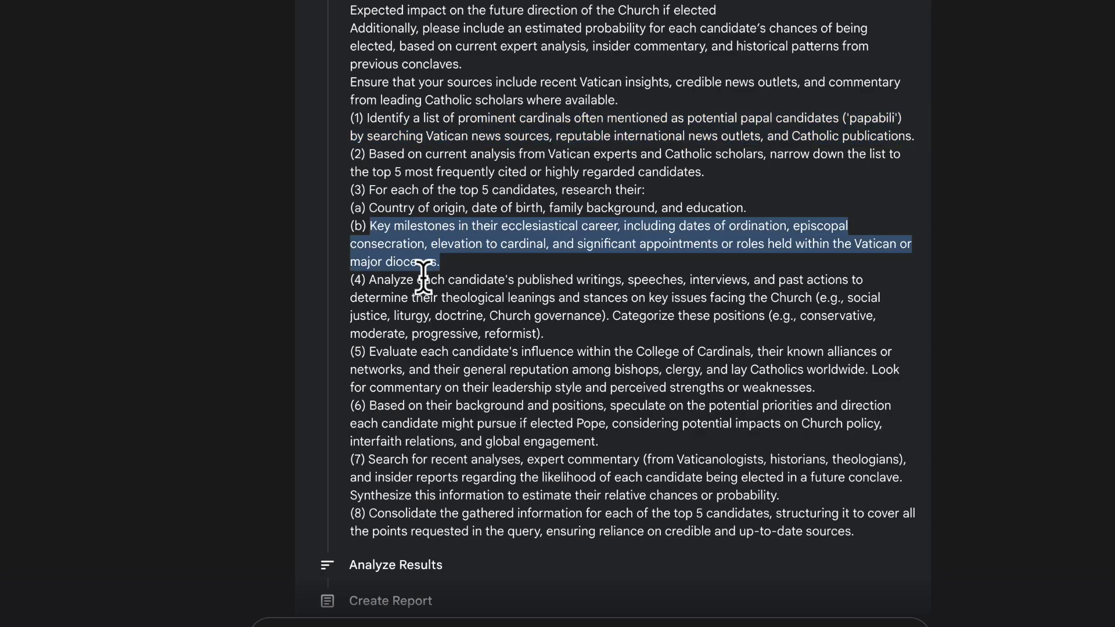
pyautogui.moveTo(376, 279); pyautogui.dragTo(841, 390)
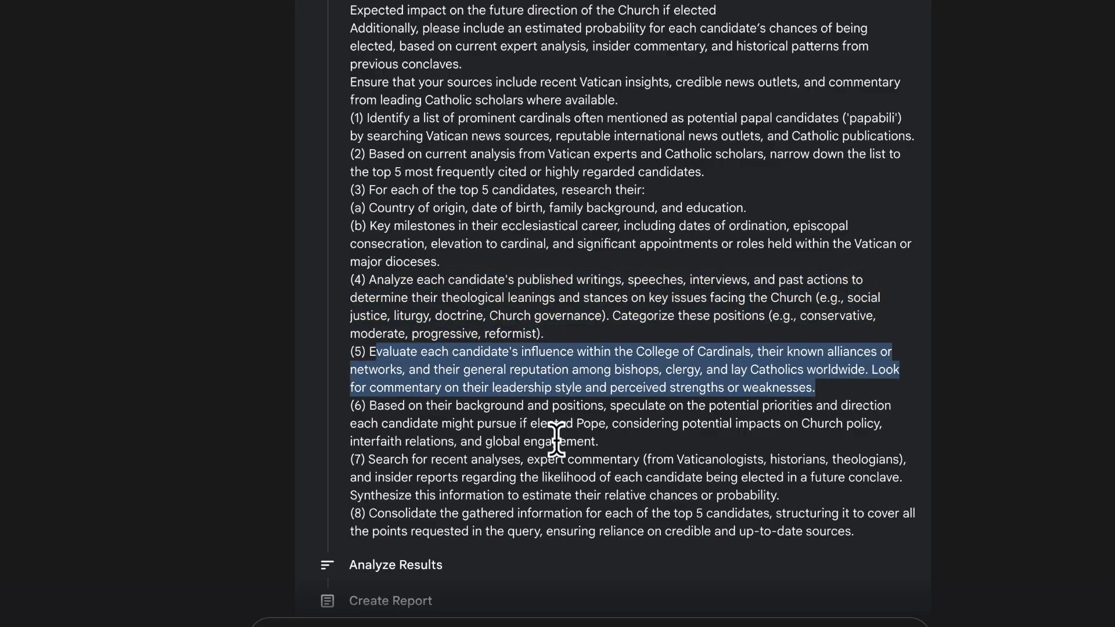
pyautogui.moveTo(368, 459); pyautogui.dragTo(779, 495)
pyautogui.scroll(-3, 498, 535)
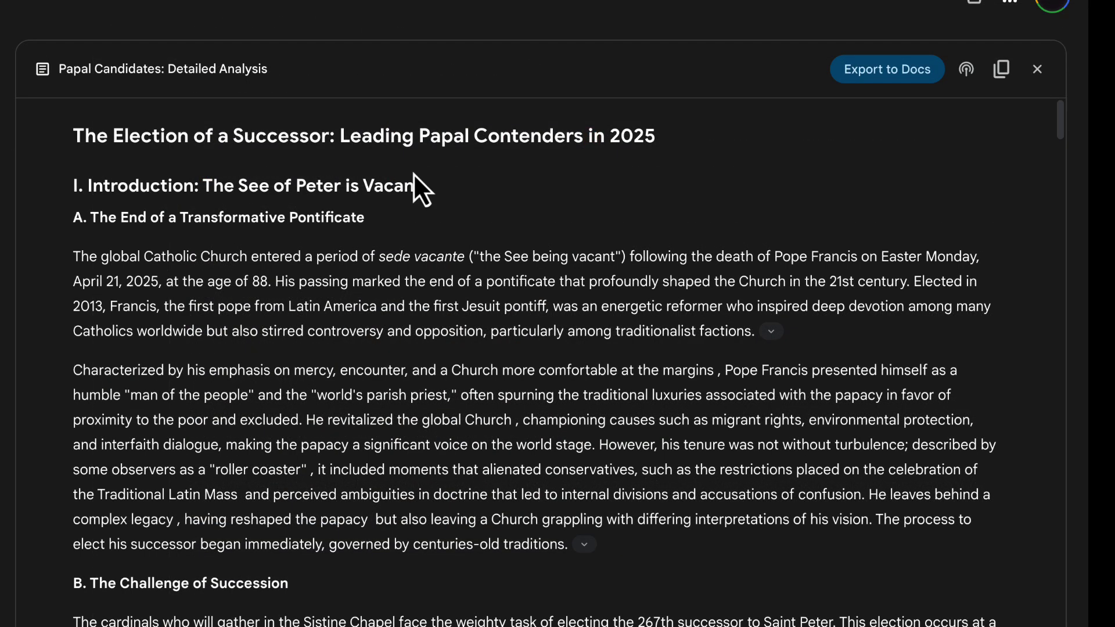
# - Scroll the report and highlight the Likelihood paragraphs for Parolin and Tagle
pyautogui.scroll(-15, 439, 170)
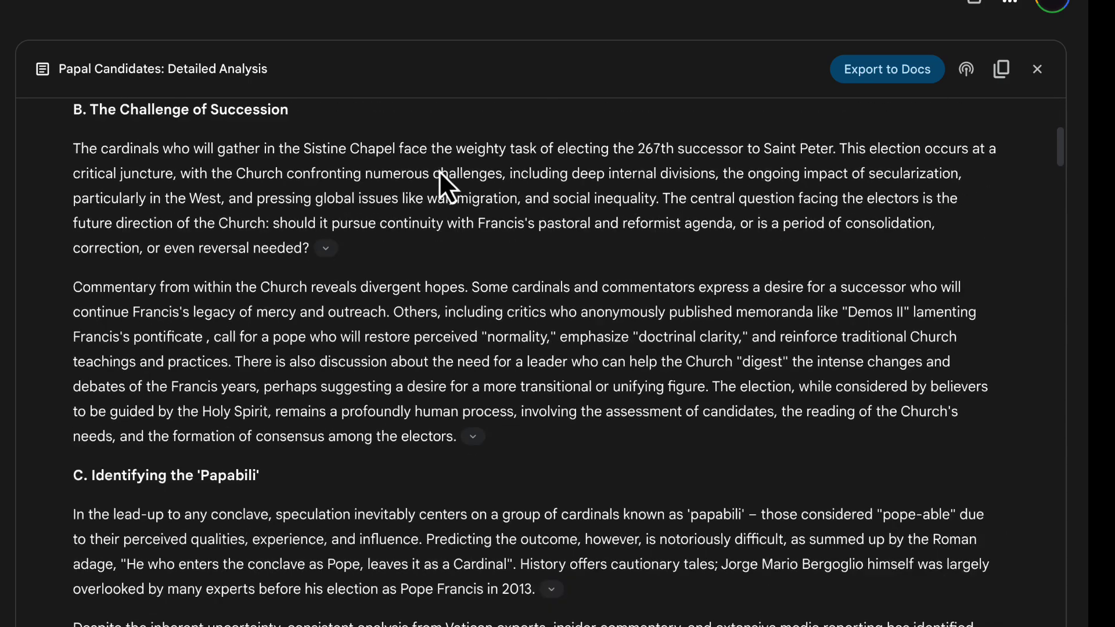
pyautogui.scroll(-4, 439, 170)
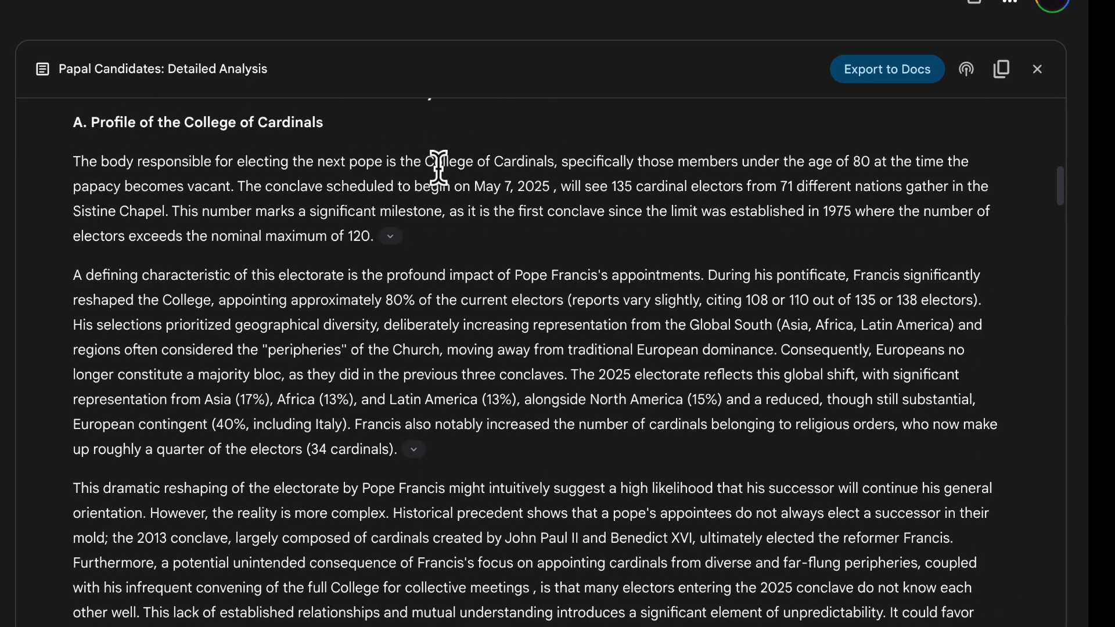
pyautogui.scroll(-16, 439, 168)
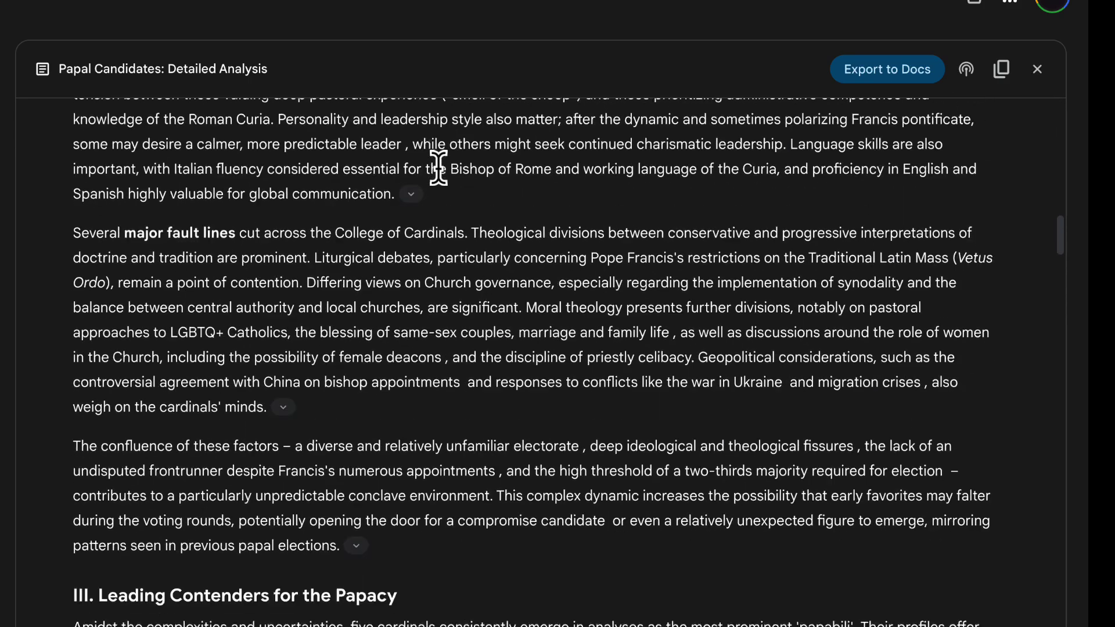
pyautogui.scroll(-2, 439, 172)
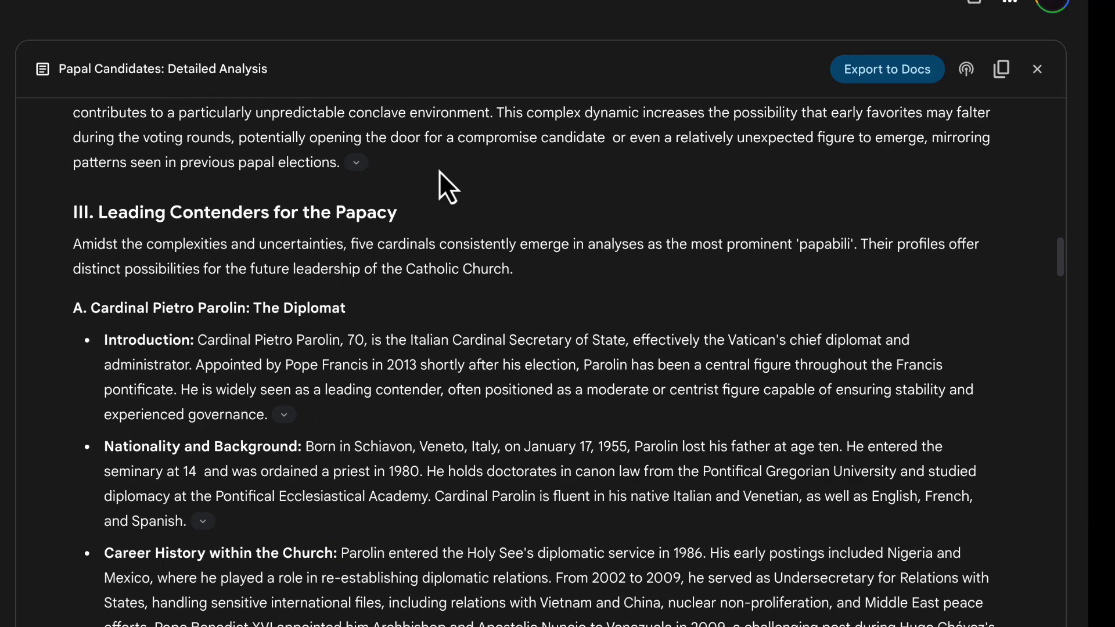
pyautogui.scroll(-2, 439, 171)
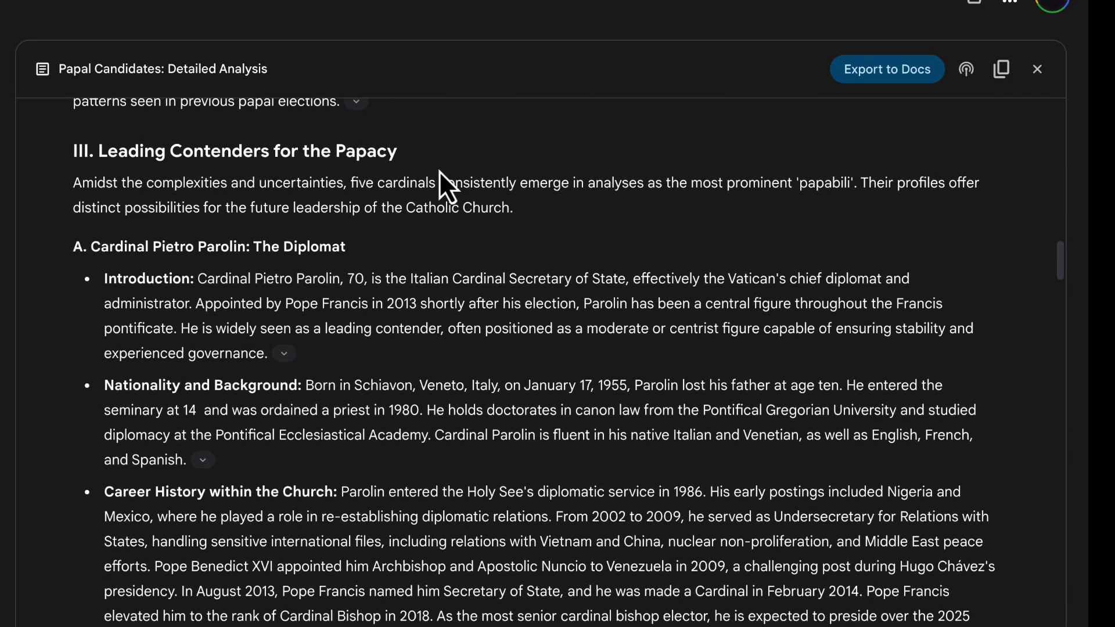
pyautogui.scroll(-10, 439, 170)
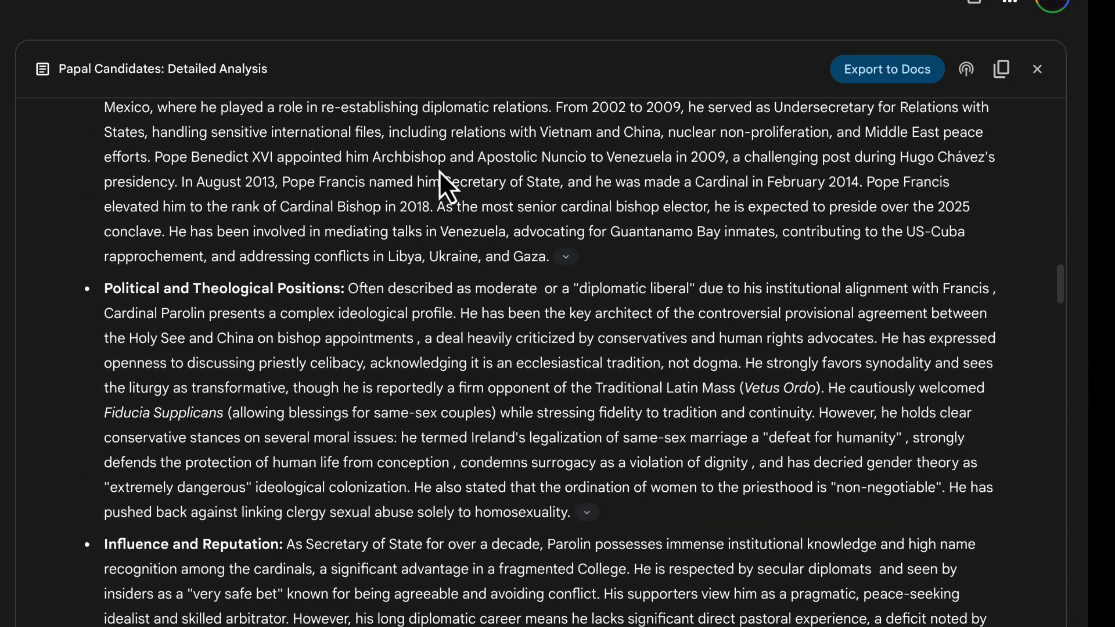
pyautogui.scroll(-7, 439, 170)
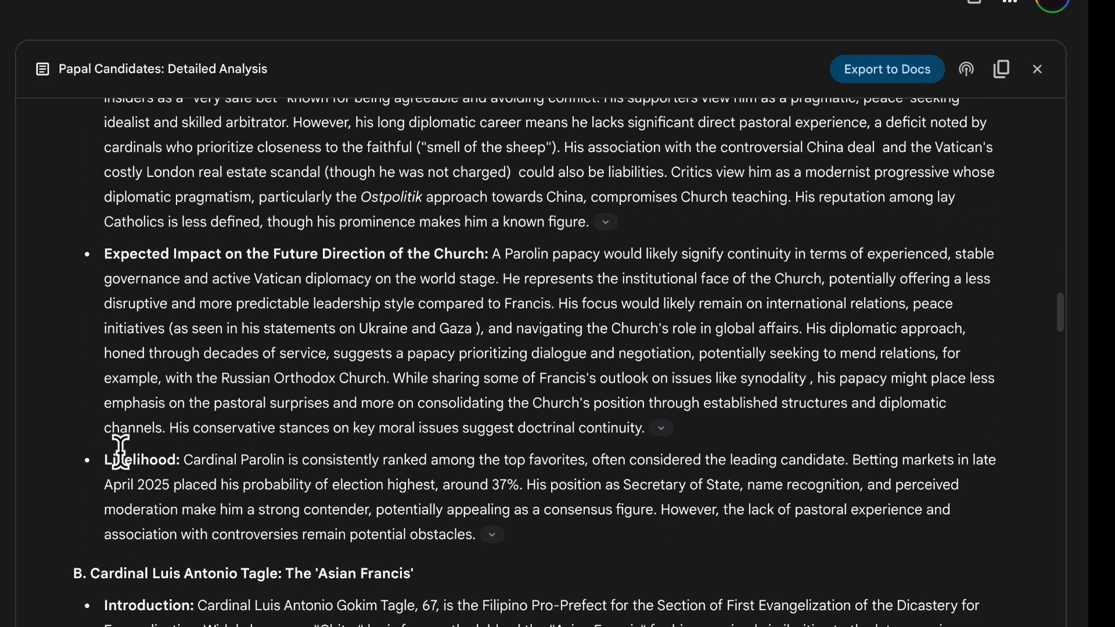
pyautogui.moveTo(183, 460); pyautogui.dragTo(533, 539)
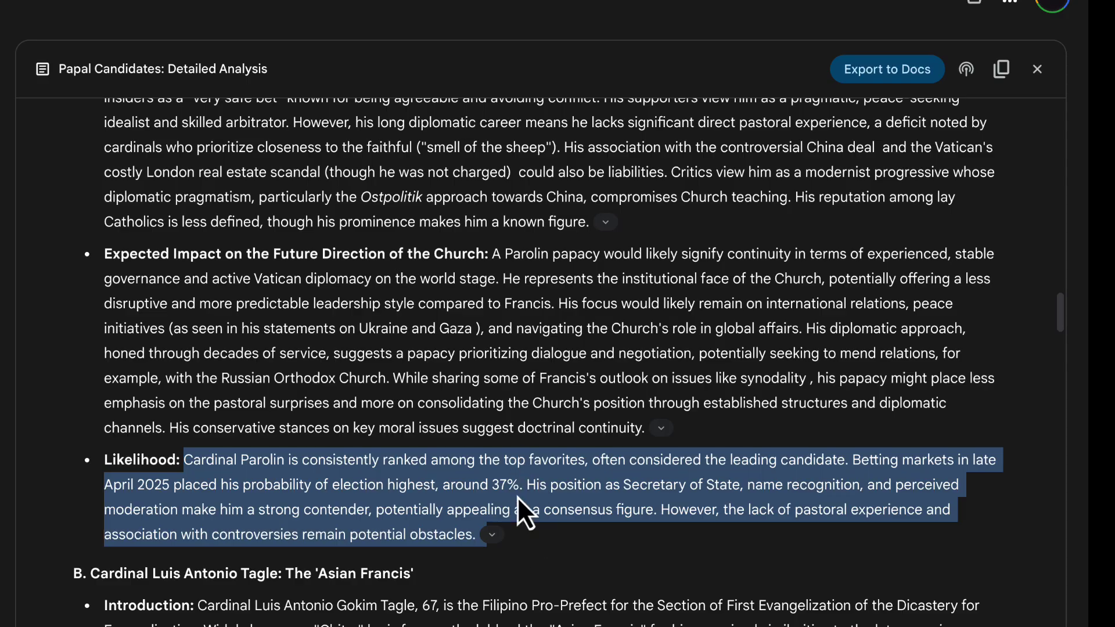
pyautogui.scroll(-20, 520, 490)
pyautogui.scroll(3, 519, 491)
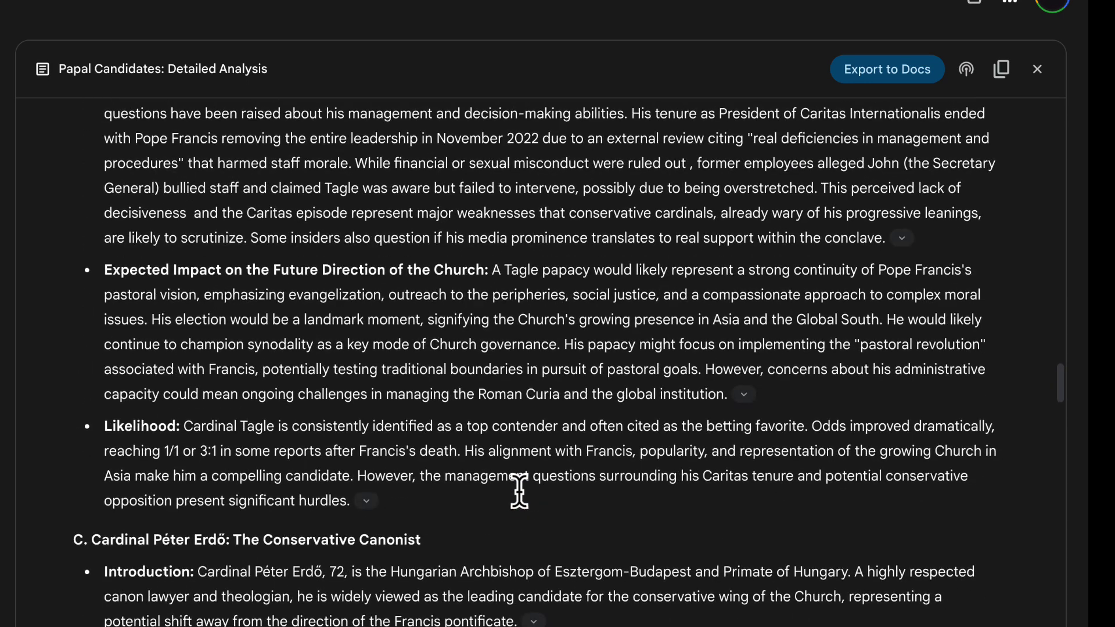
pyautogui.moveTo(298, 422); pyautogui.dragTo(536, 493)
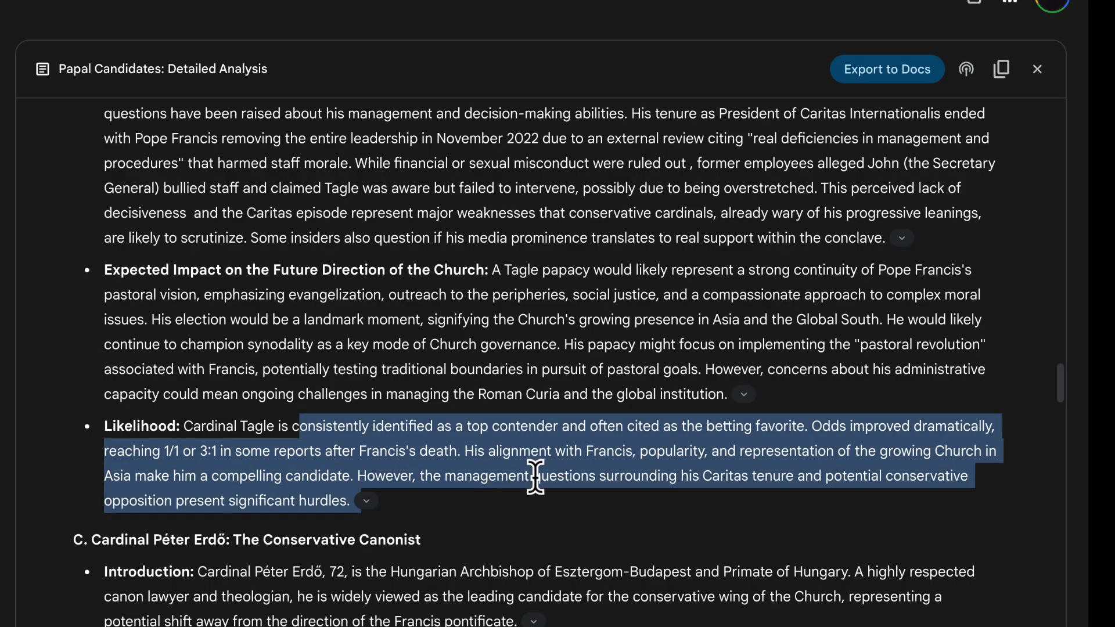
# - Show the sources for Erdő's migrant-crisis positions, page through them, then reach the comparison table
pyautogui.scroll(-2, 535, 475)
pyautogui.scroll(-5, 534, 477)
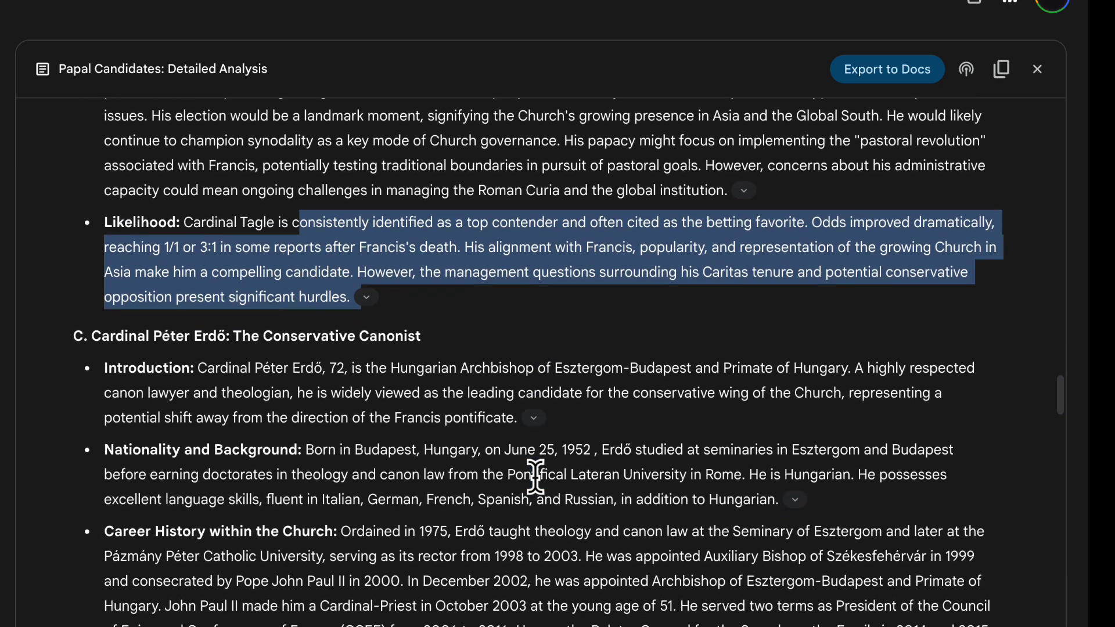
pyautogui.scroll(-6, 535, 476)
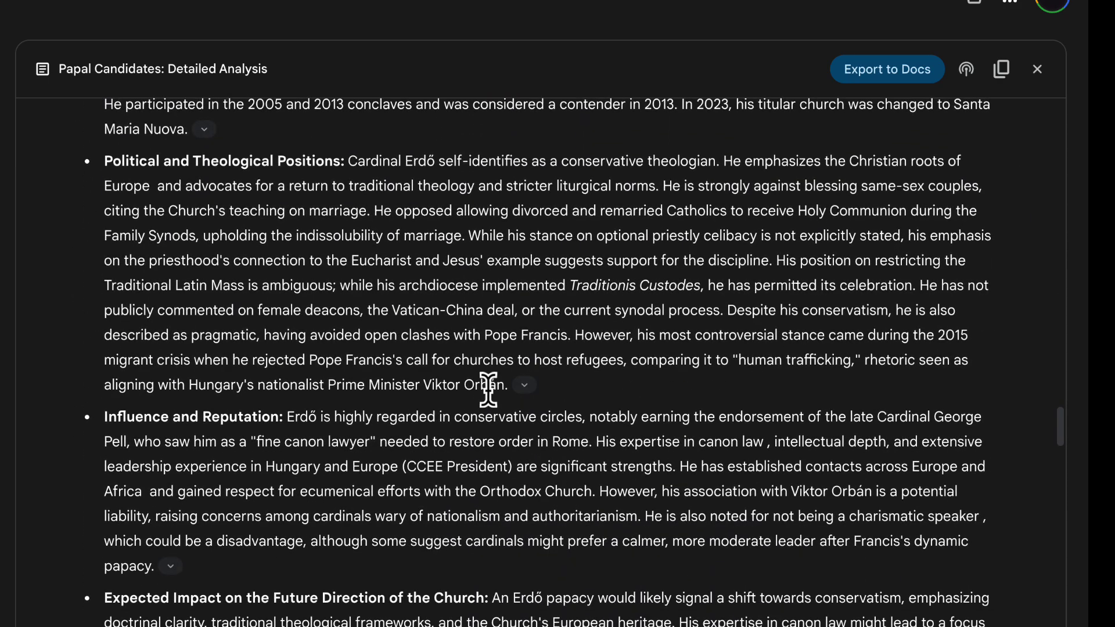
pyautogui.moveTo(503, 385); pyautogui.dragTo(279, 337)
pyautogui.click(524, 386)
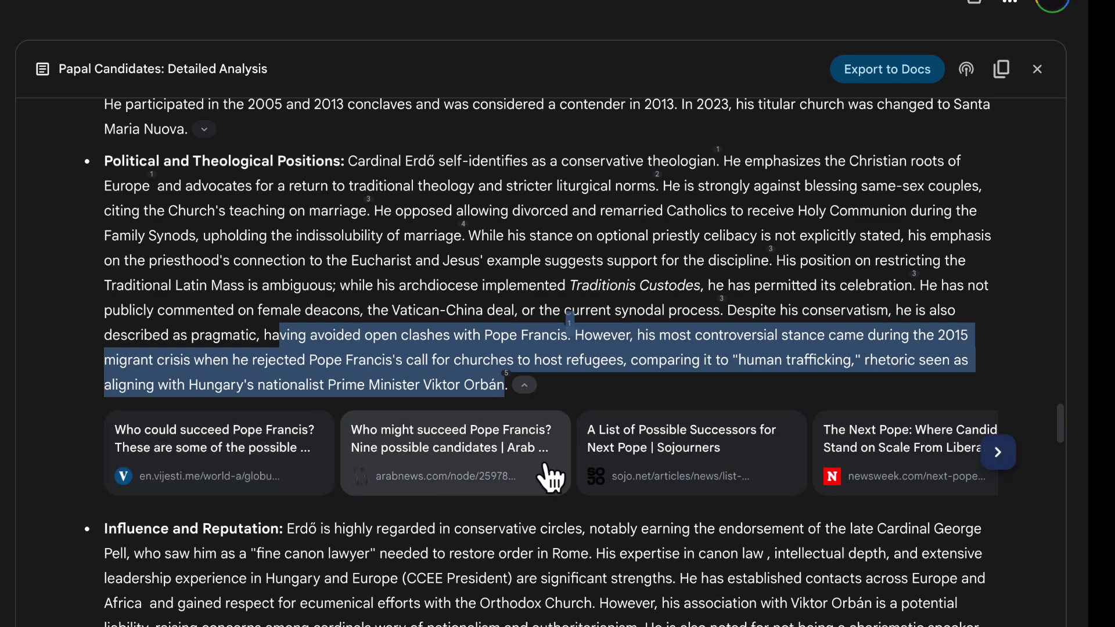
pyautogui.click(1005, 456)
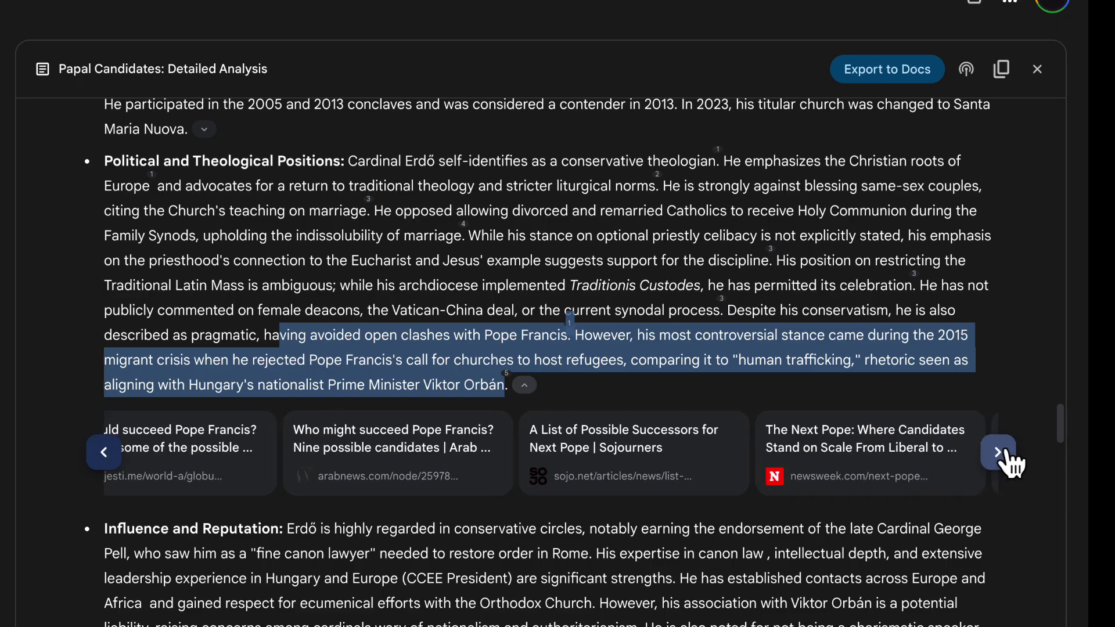
pyautogui.click(104, 453)
pyautogui.scroll(-8, 381, 468)
pyautogui.scroll(-12, 377, 461)
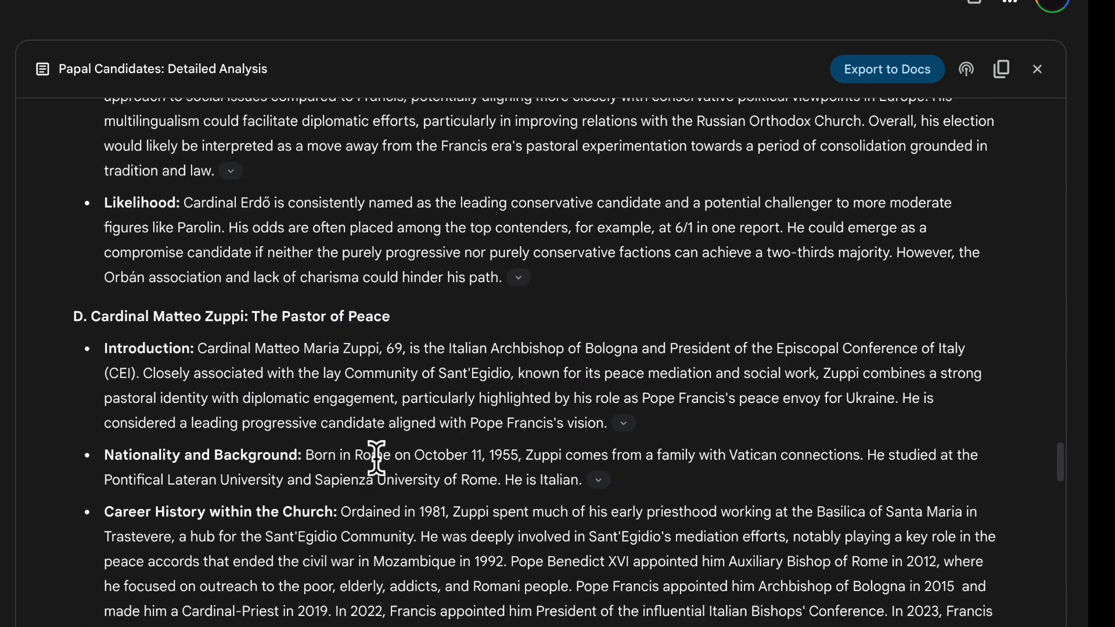
pyautogui.scroll(-10, 376, 459)
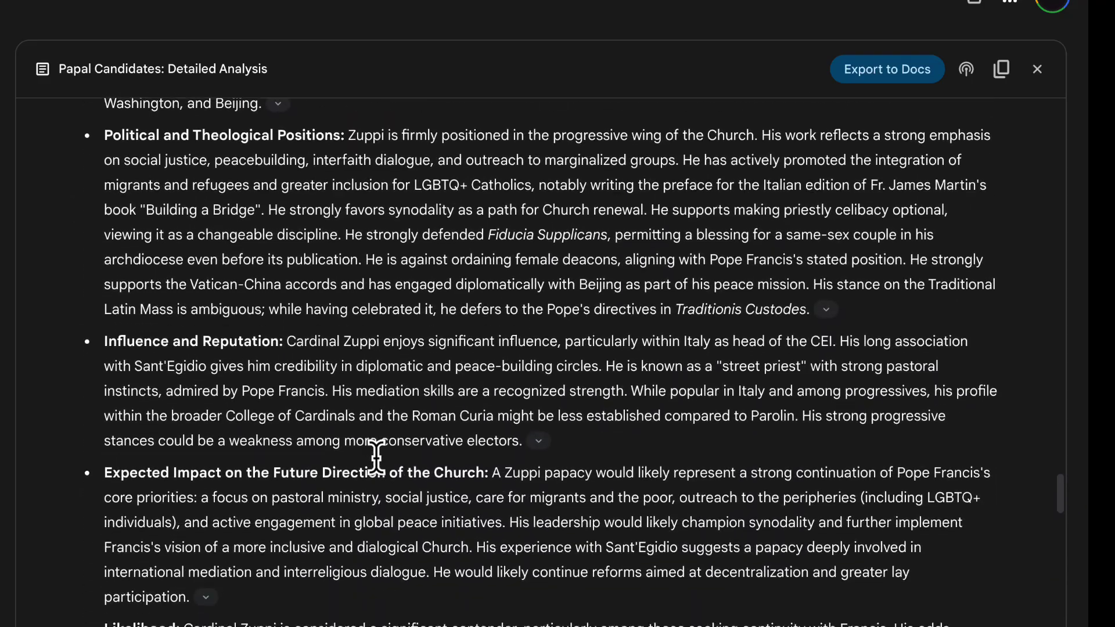
pyautogui.scroll(-15, 376, 459)
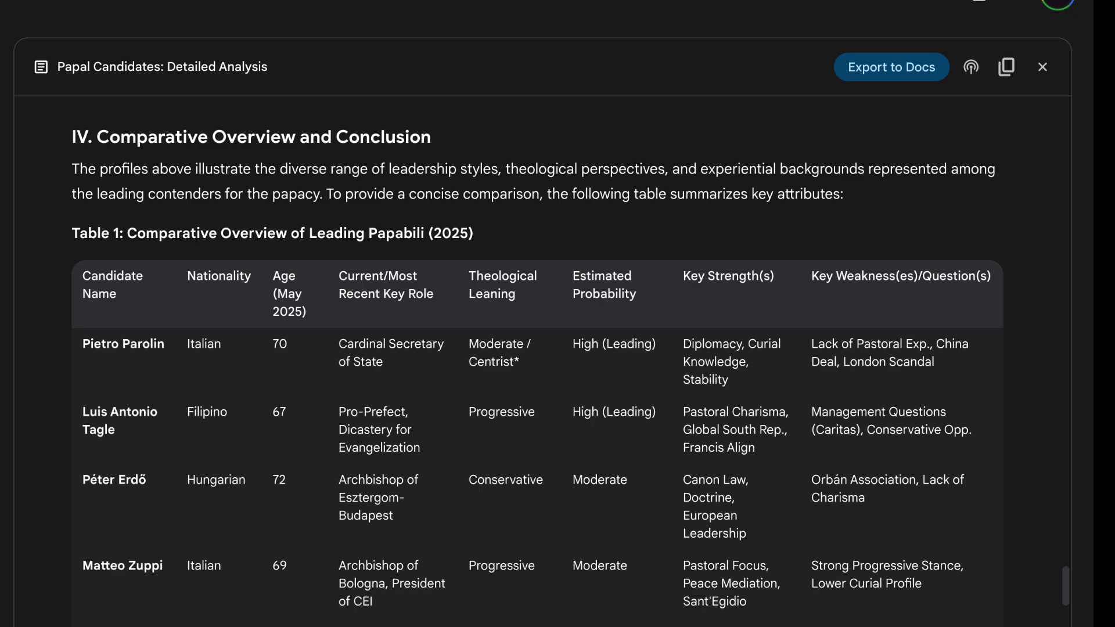
pyautogui.scroll(-10, 537, 360)
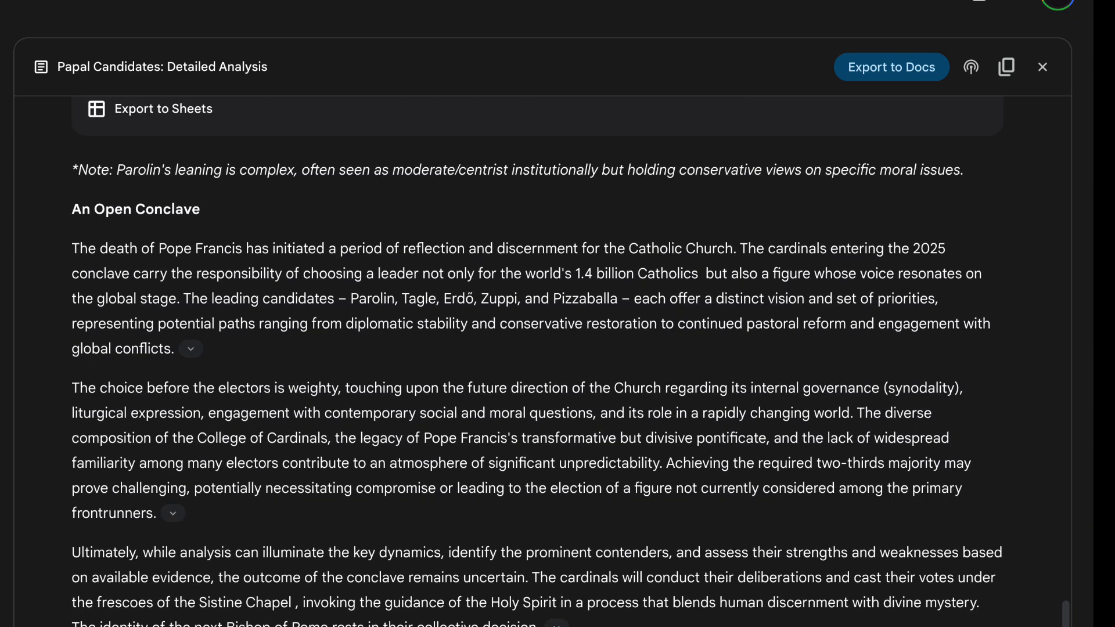
pyautogui.scroll(-15, 537, 360)
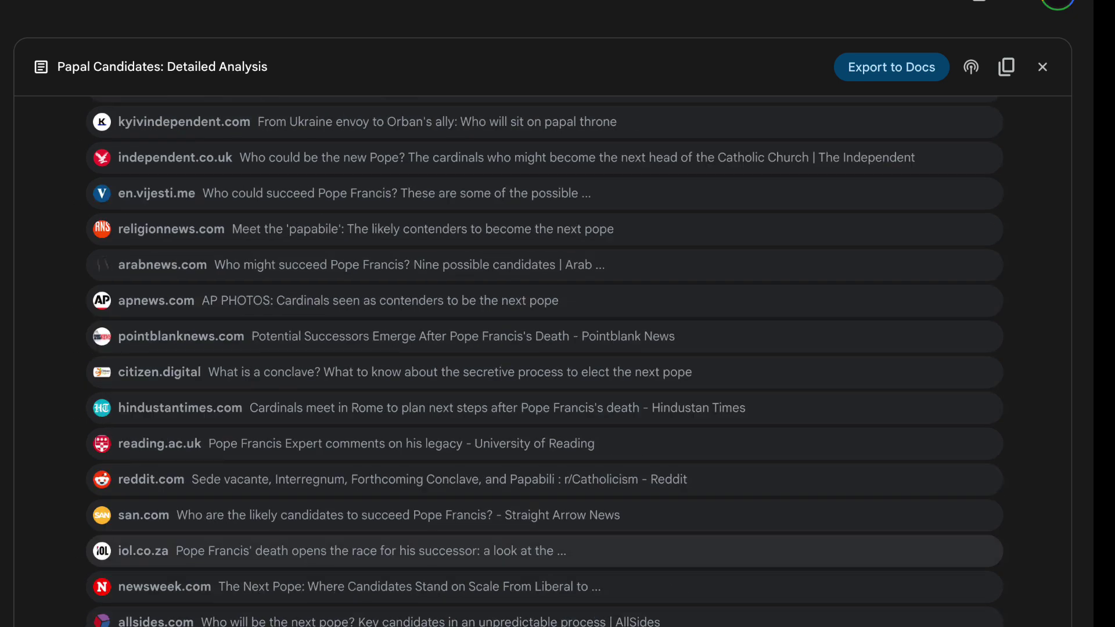
pyautogui.scroll(-20, 537, 360)
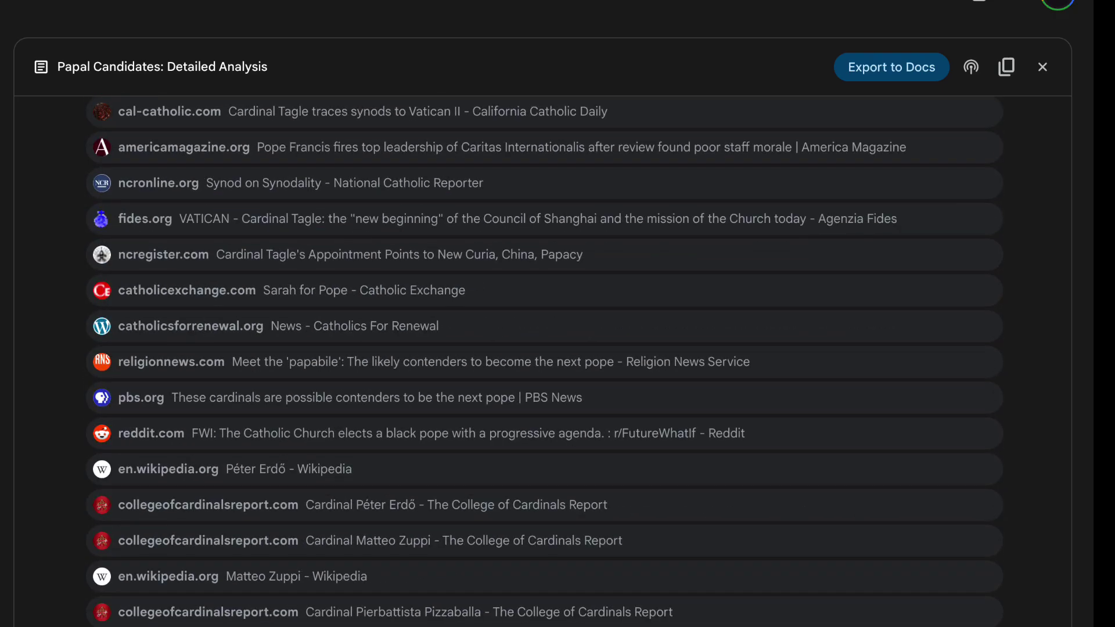
pyautogui.scroll(-20, 229, 612)
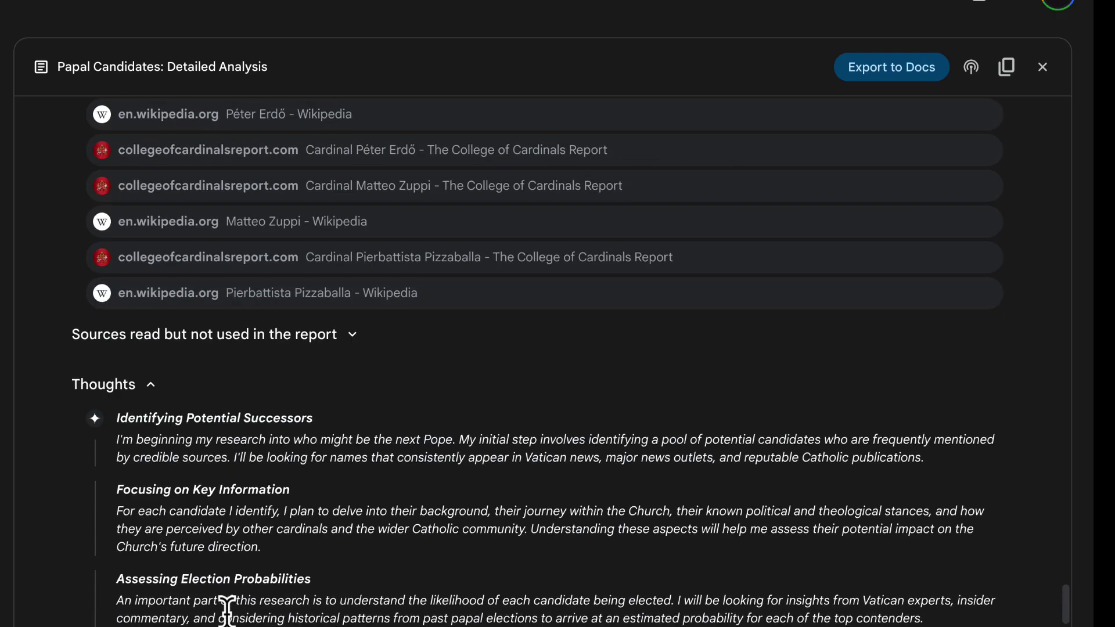
pyautogui.scroll(-20, 229, 615)
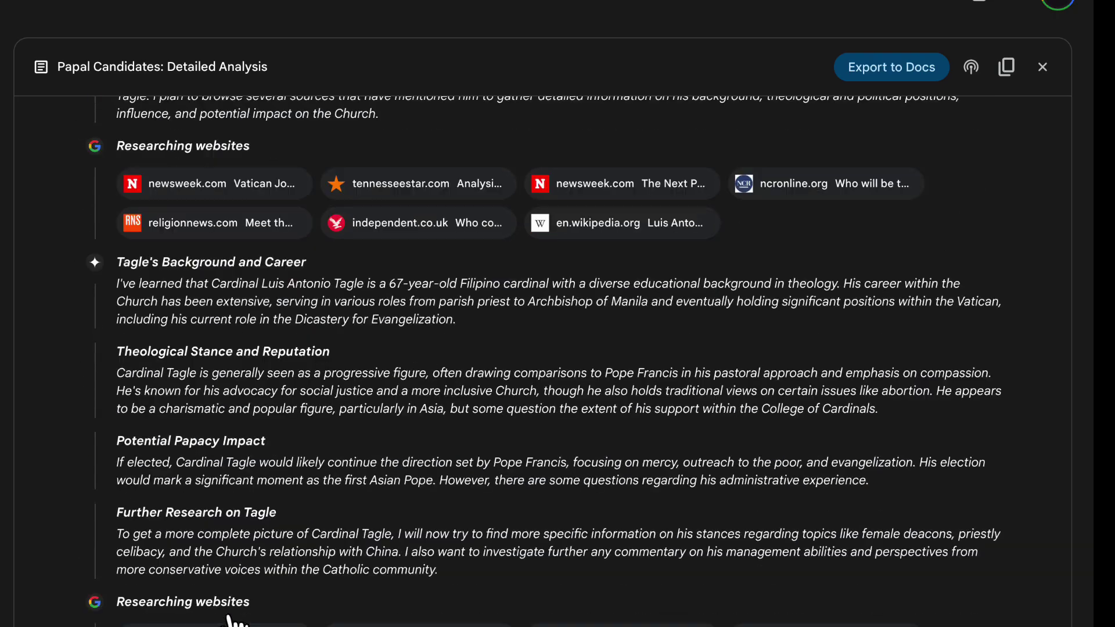
pyautogui.scroll(15, 221, 523)
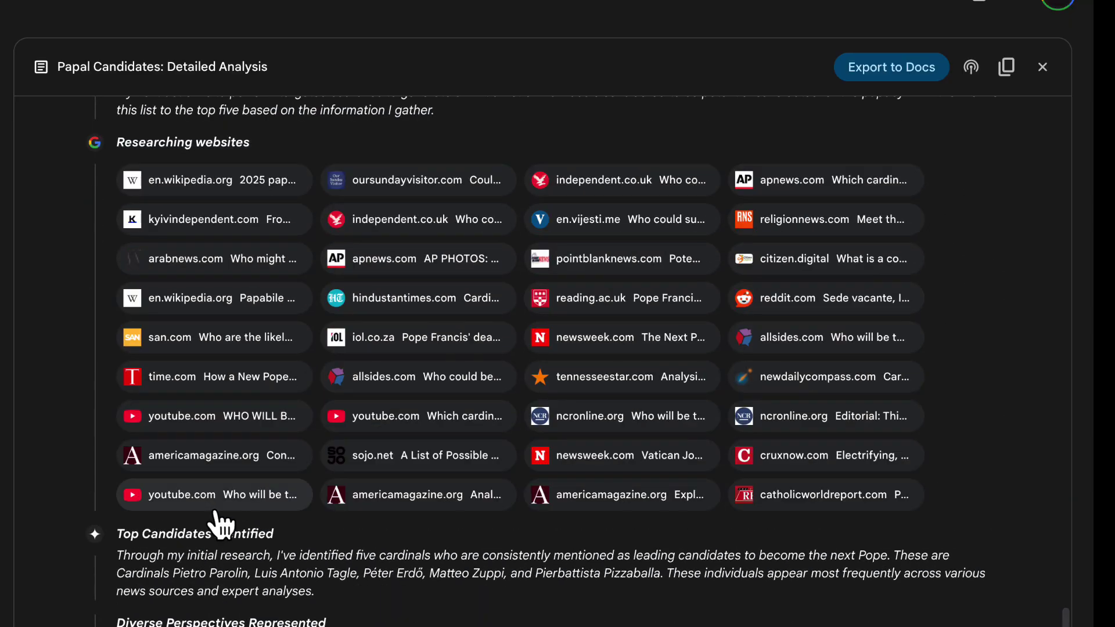
# - Generate the 5:21 papal Audio Overview, play it and skip ahead to about two minutes
pyautogui.click(972, 66)
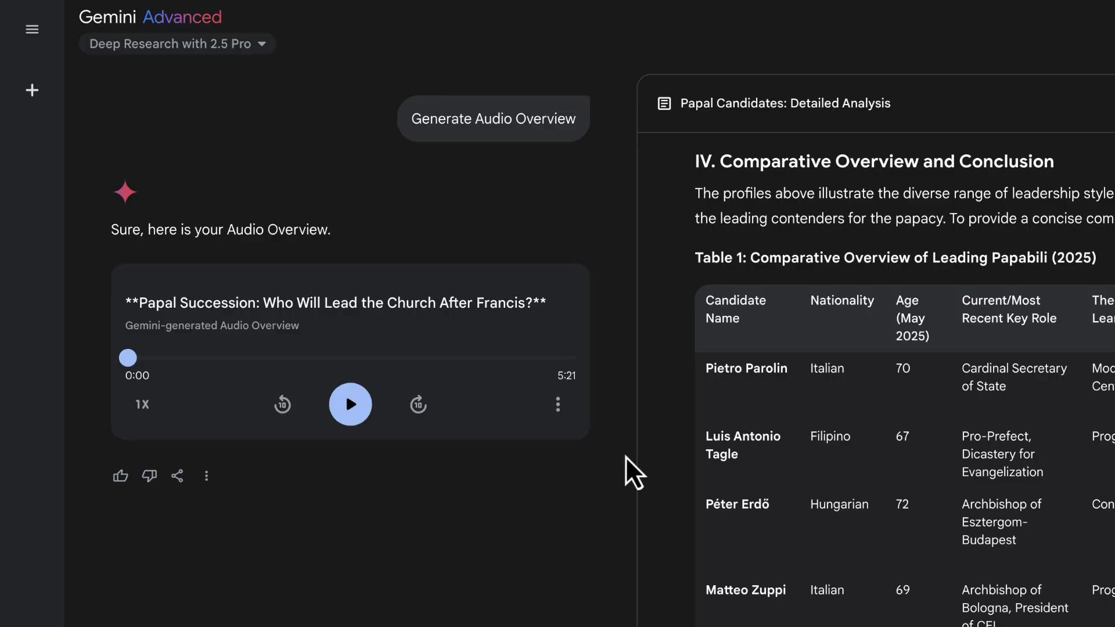
pyautogui.click(355, 407)
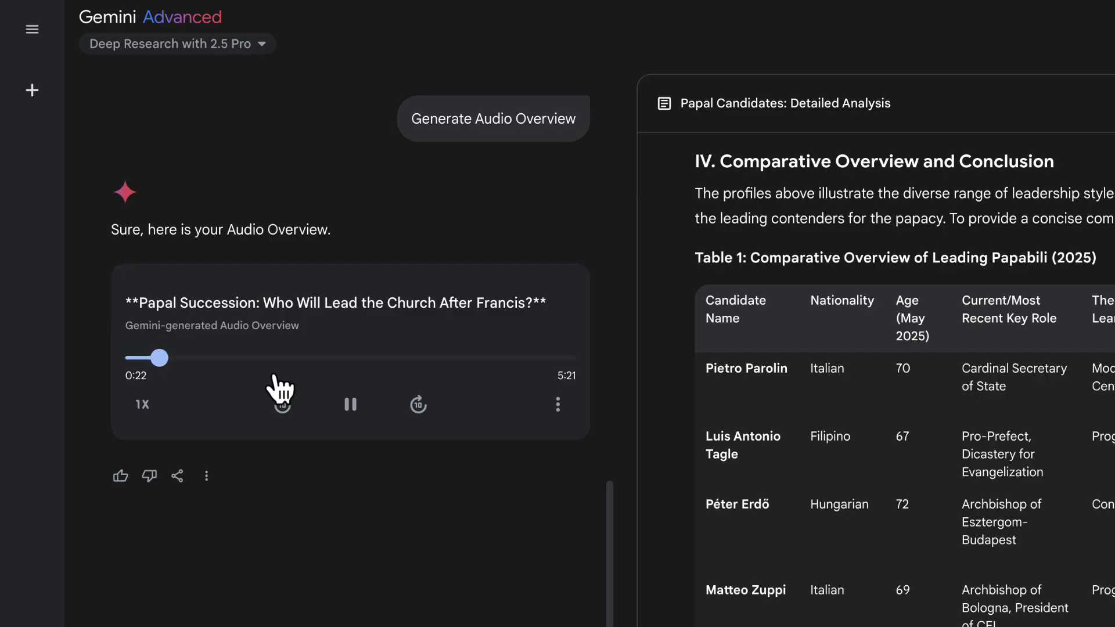
pyautogui.click(290, 358)
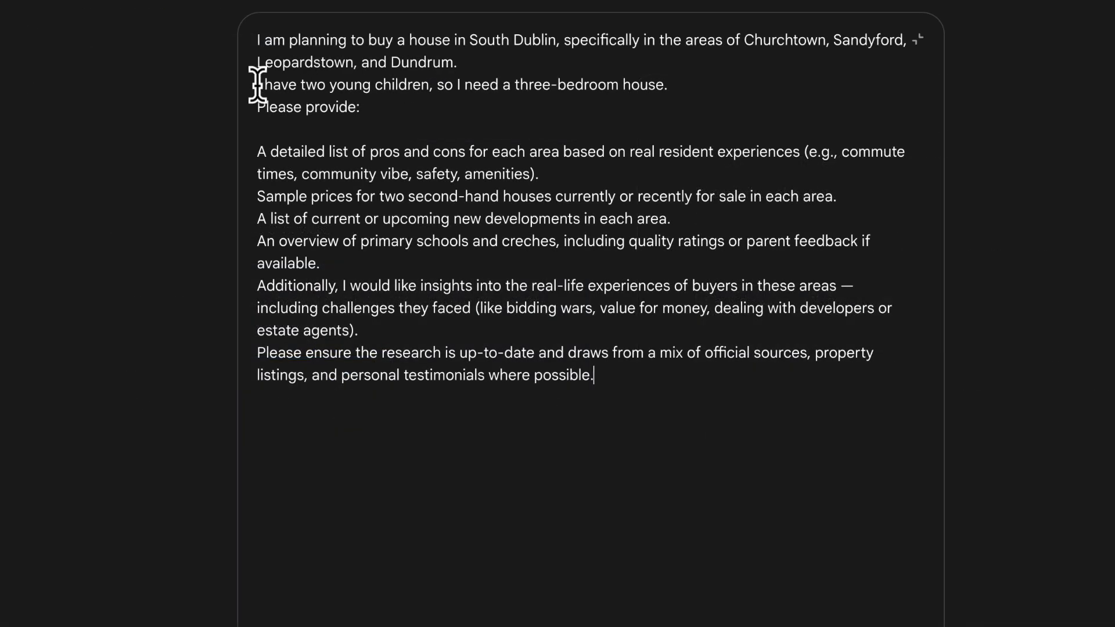
# - Merge the children sentence onto line one, then review the prompt's requests and the plan steps
pyautogui.click(257, 85)
pyautogui.press('BackSpace')
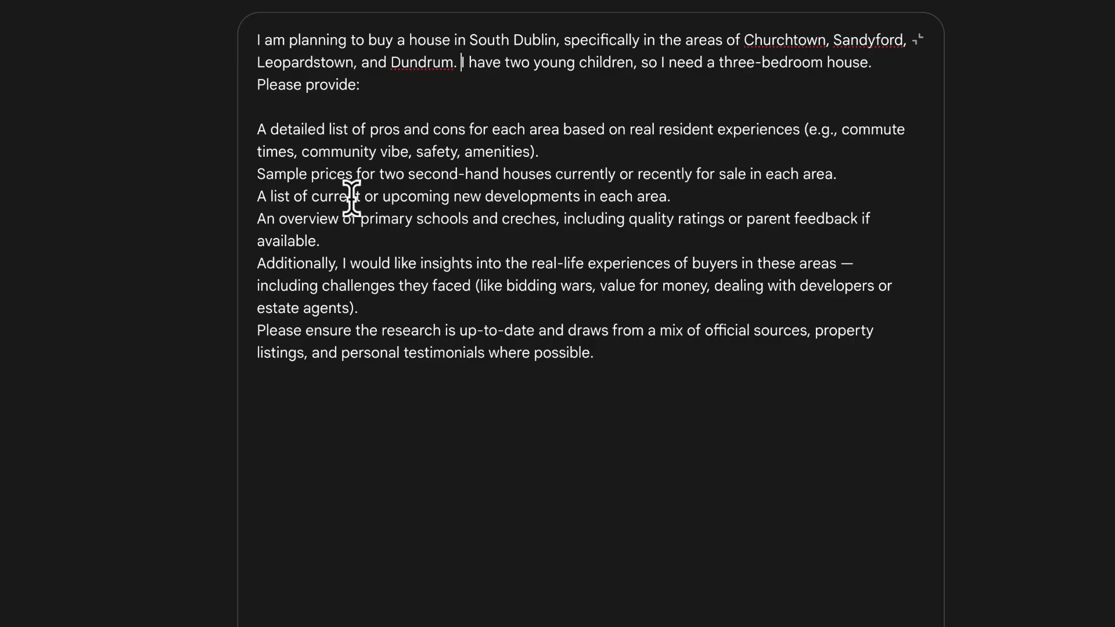
pyautogui.moveTo(357, 198); pyautogui.dragTo(577, 194)
pyautogui.moveTo(353, 219); pyautogui.dragTo(610, 238)
pyautogui.moveTo(377, 266); pyautogui.dragTo(724, 351)
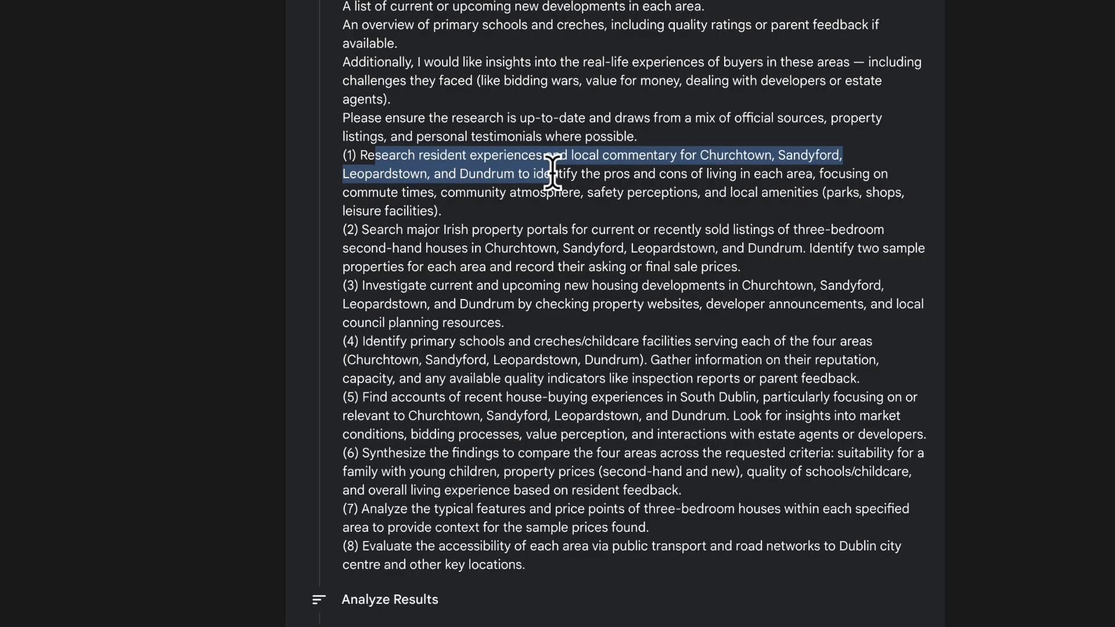
pyautogui.moveTo(552, 174); pyautogui.dragTo(546, 214)
pyautogui.moveTo(455, 230); pyautogui.dragTo(505, 285)
# - Review plan steps on schools and creches, buyer experiences and the four-area comparison, then scroll the report
pyautogui.moveTo(473, 342); pyautogui.dragTo(549, 360)
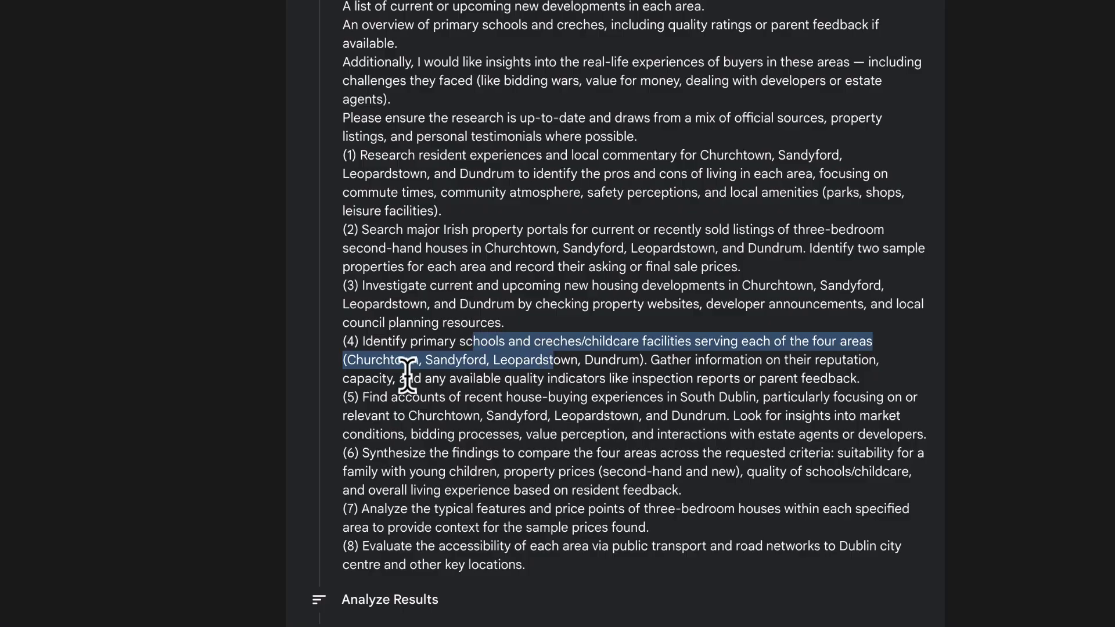
pyautogui.moveTo(391, 399); pyautogui.dragTo(668, 435)
pyautogui.moveTo(685, 497); pyautogui.dragTo(352, 448)
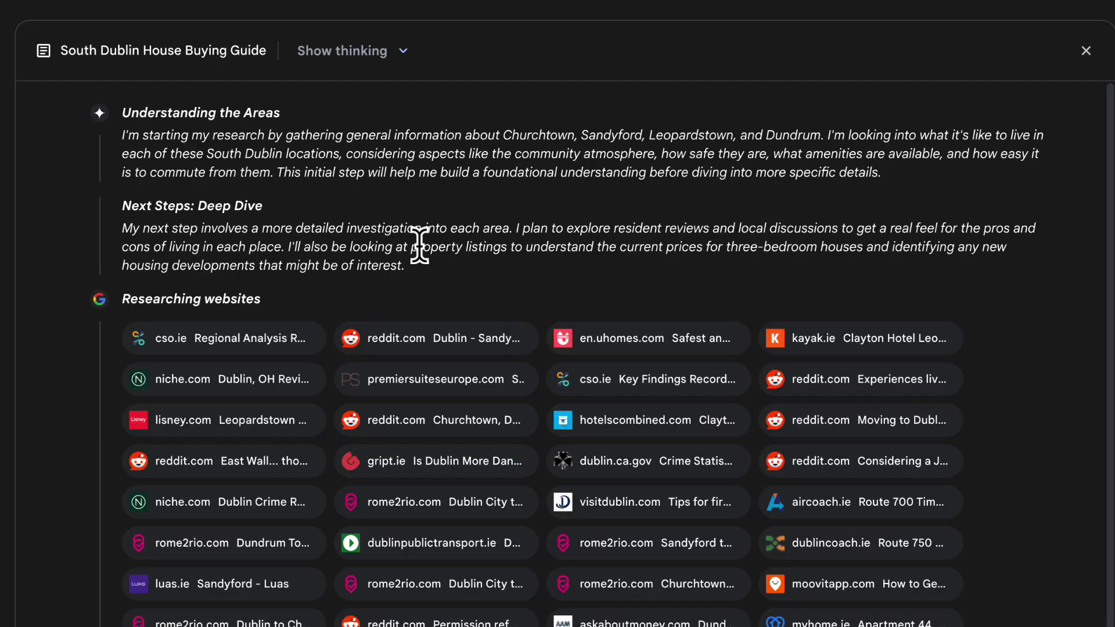
pyautogui.scroll(-2, 480, 229)
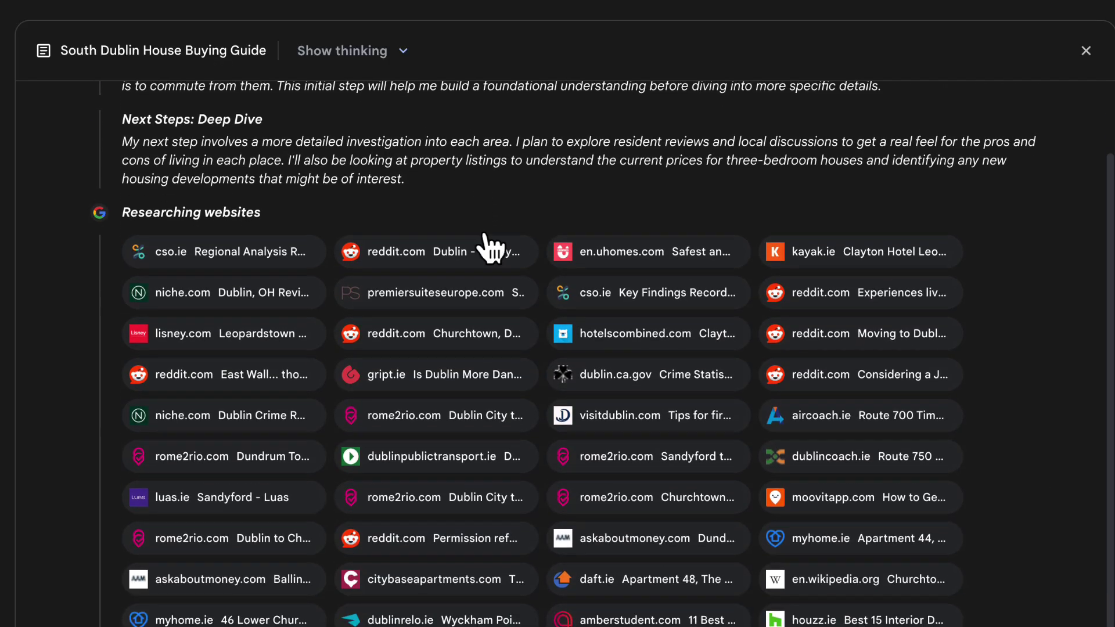
pyautogui.scroll(-1, 488, 244)
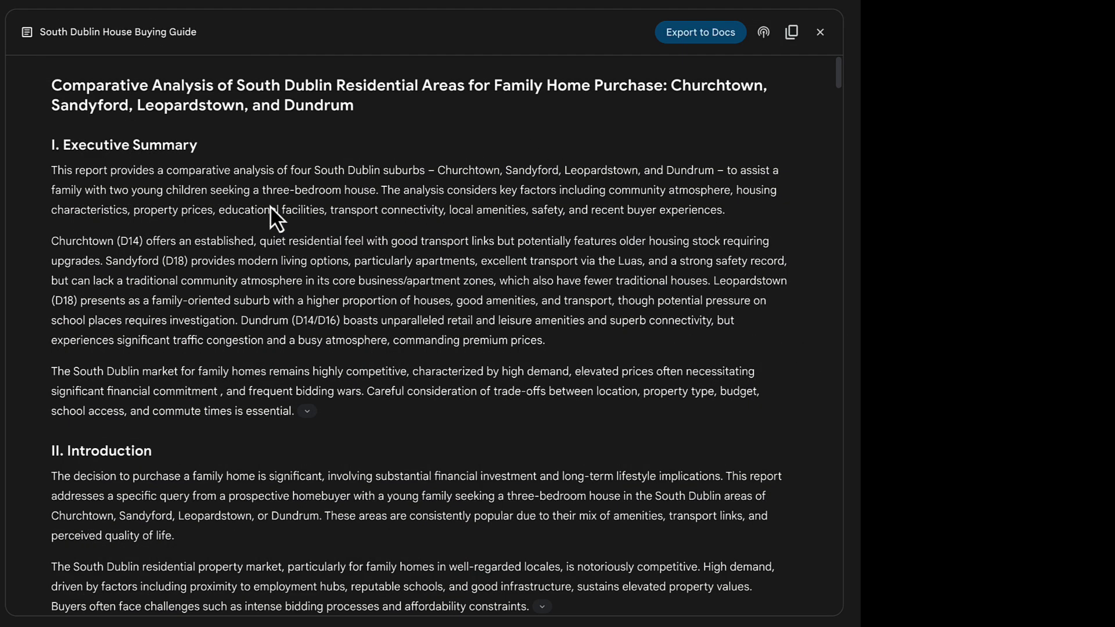
pyautogui.moveTo(110, 240); pyautogui.dragTo(545, 341)
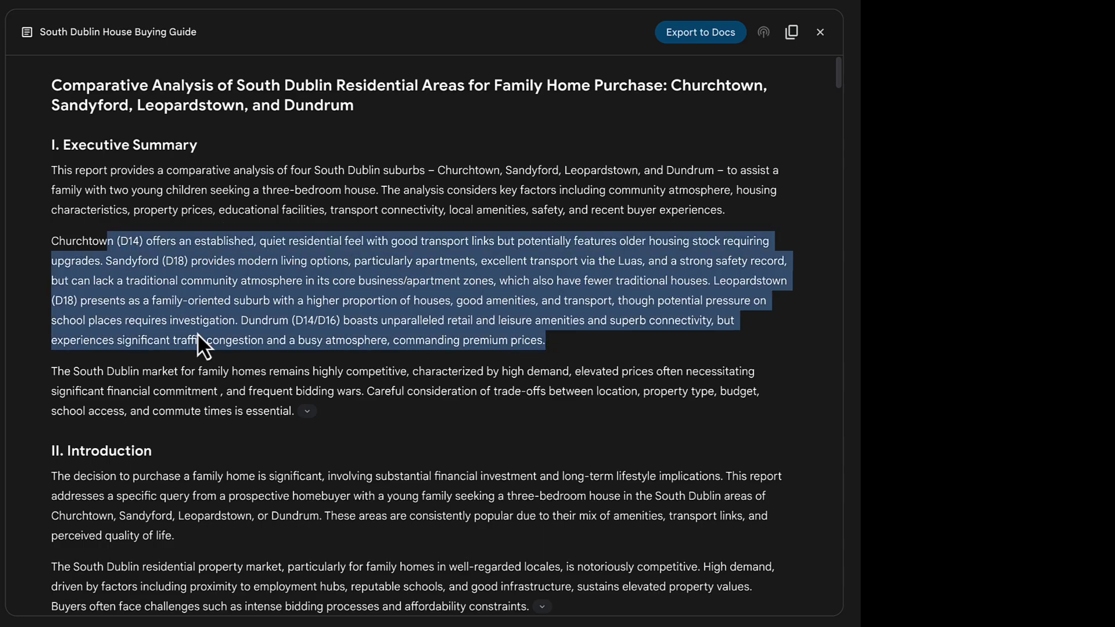
pyautogui.scroll(-1, 410, 308)
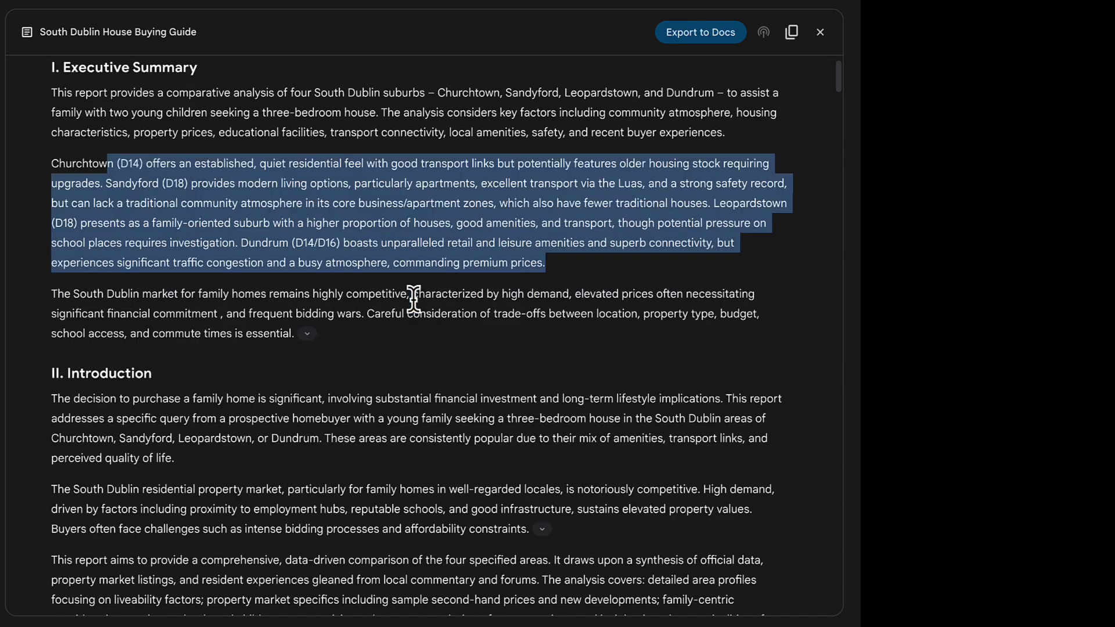
pyautogui.scroll(-7, 414, 299)
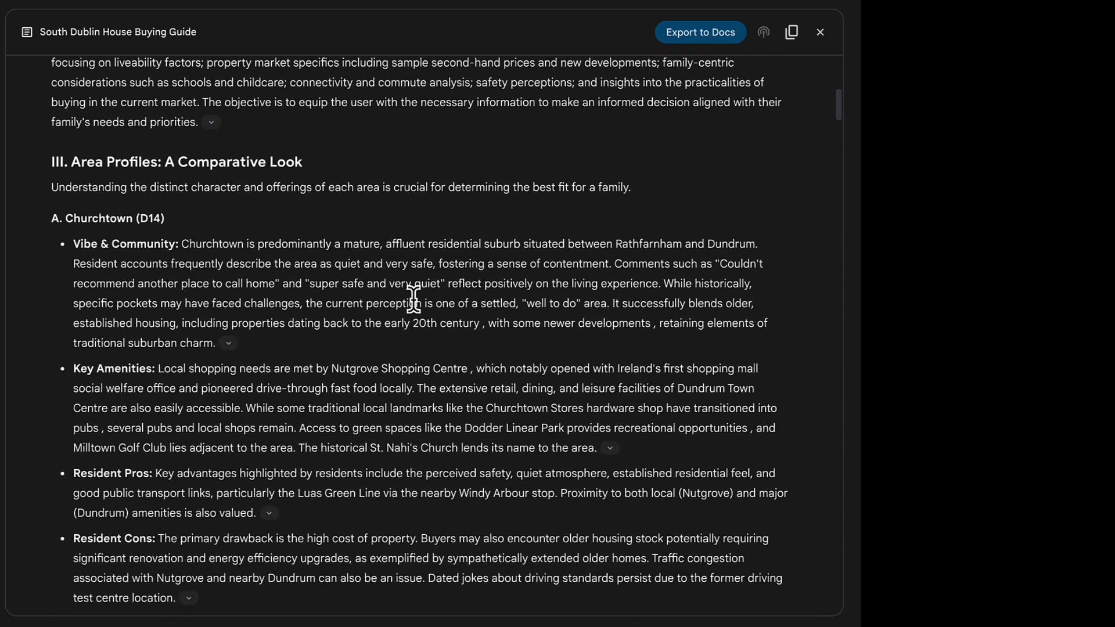
pyautogui.scroll(-1, 414, 299)
pyautogui.scroll(-10, 413, 299)
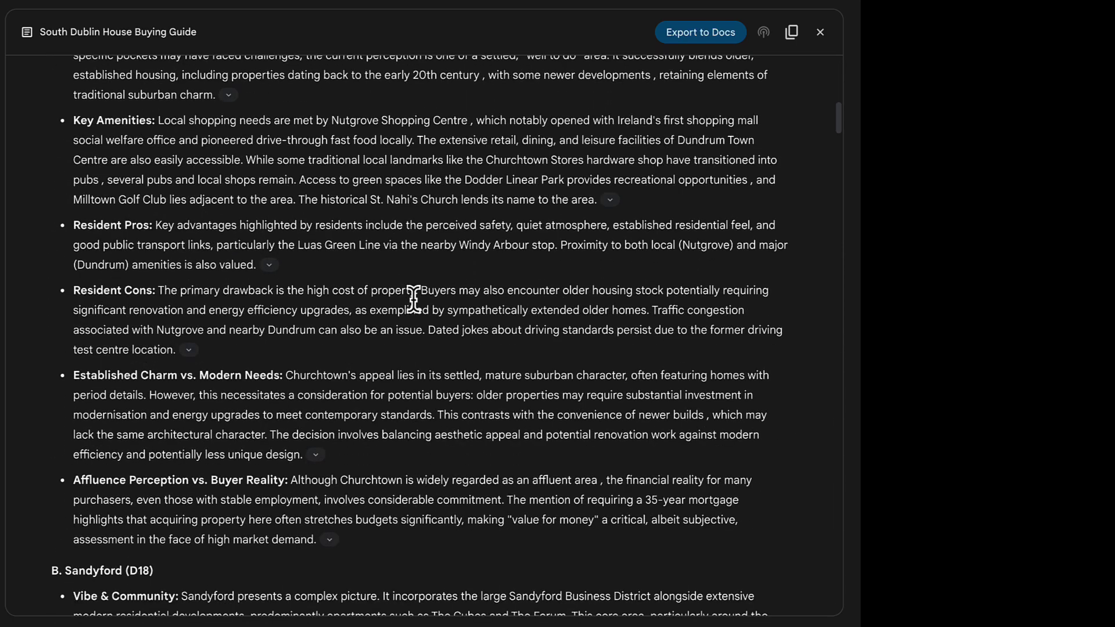
pyautogui.scroll(-6, 413, 302)
pyautogui.moveTo(529, 263); pyautogui.dragTo(468, 302)
pyautogui.scroll(-3, 356, 253)
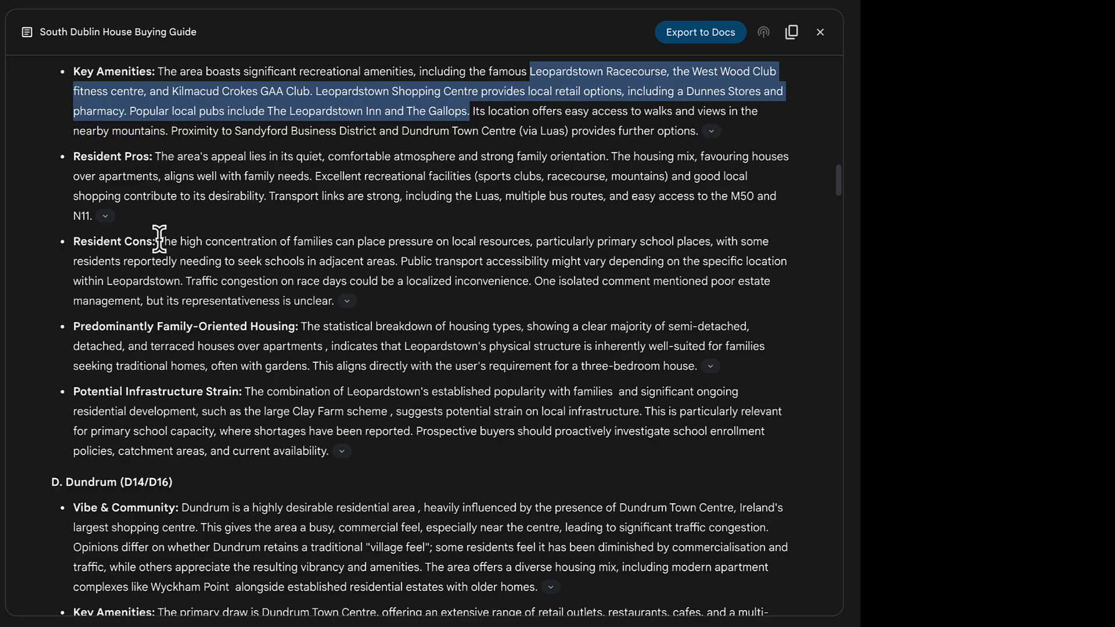
pyautogui.moveTo(158, 241); pyautogui.dragTo(394, 265)
pyautogui.scroll(-3, 391, 278)
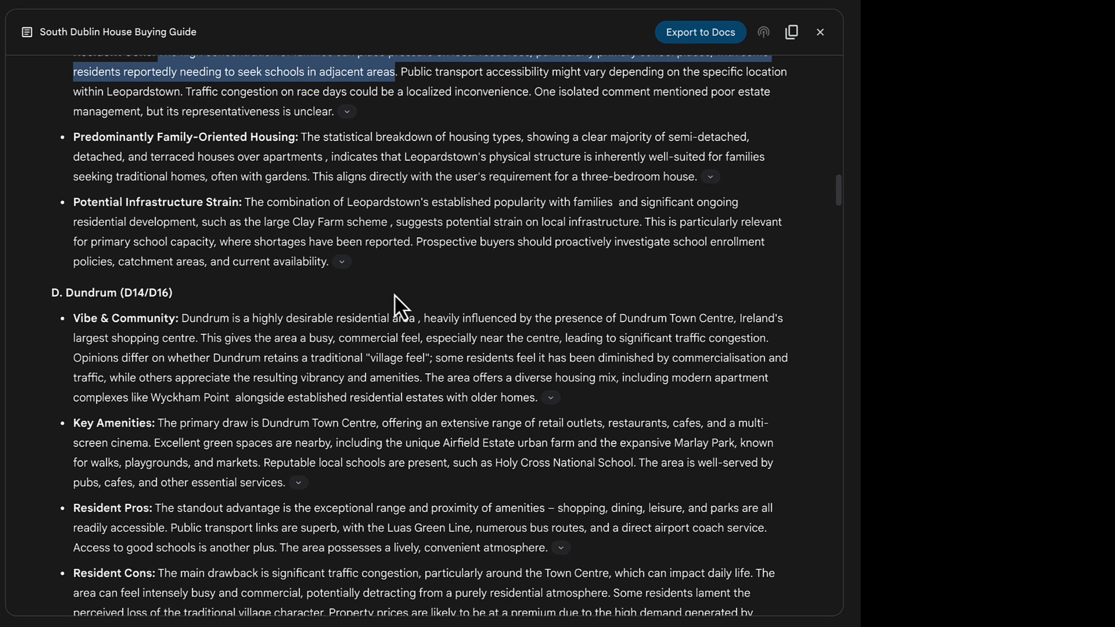
pyautogui.scroll(-6, 395, 295)
pyautogui.scroll(-5, 394, 294)
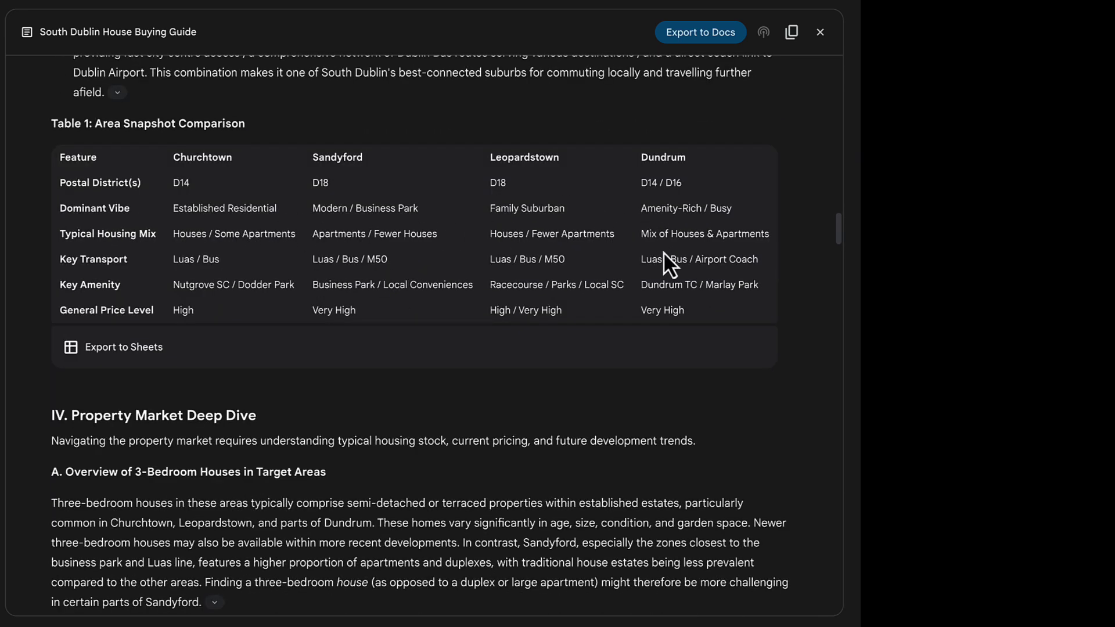
pyautogui.scroll(-3, 668, 270)
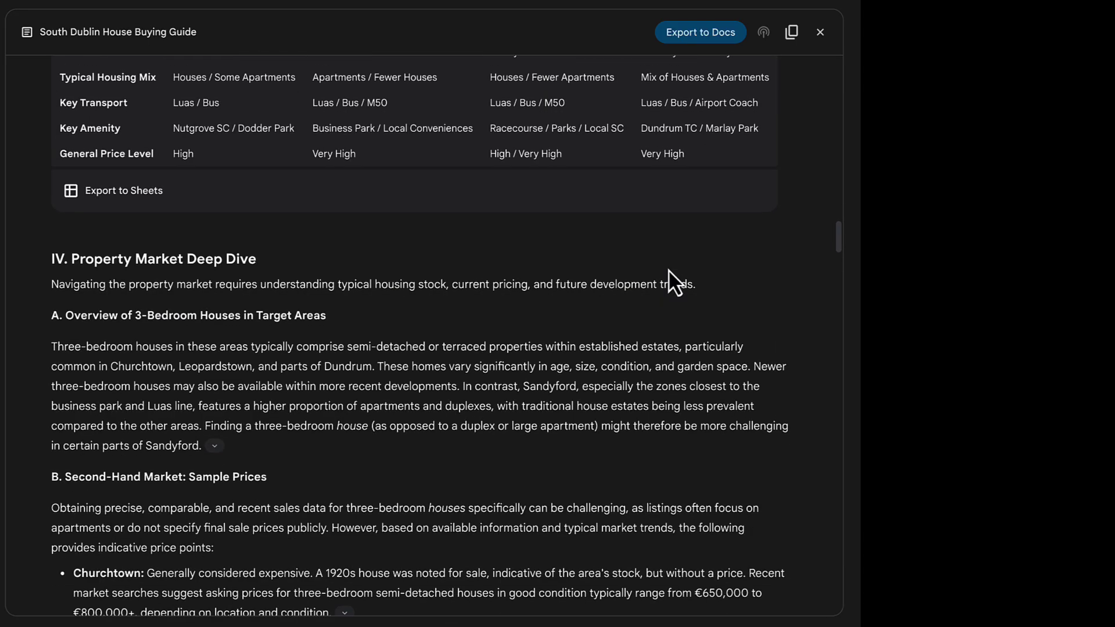
pyautogui.scroll(-5, 668, 270)
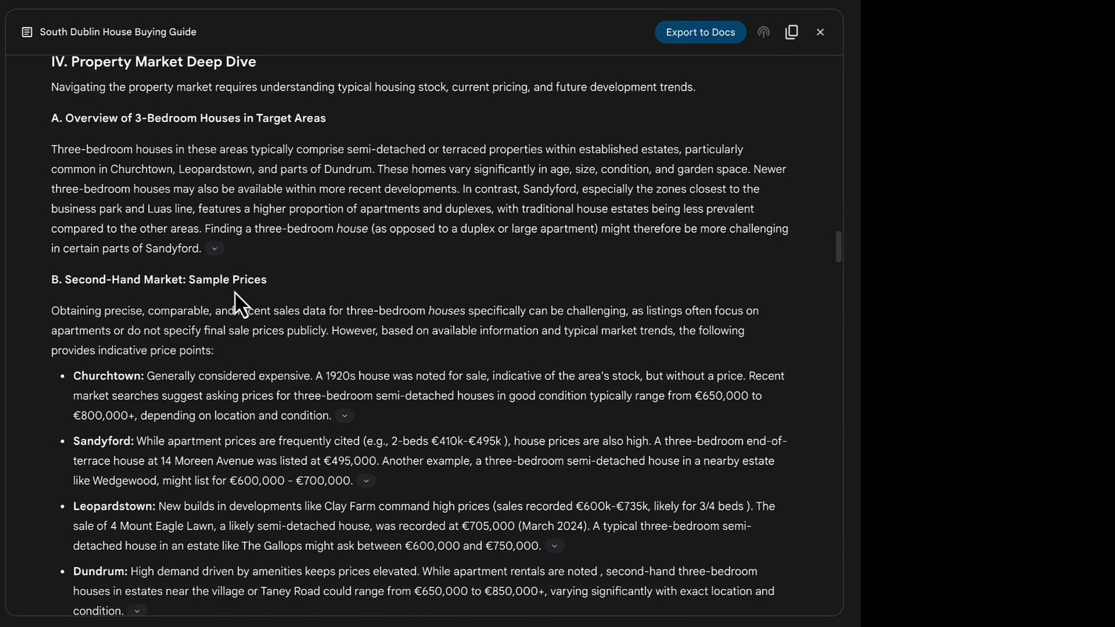
pyautogui.moveTo(128, 306); pyautogui.dragTo(694, 286)
pyautogui.scroll(-3, 515, 314)
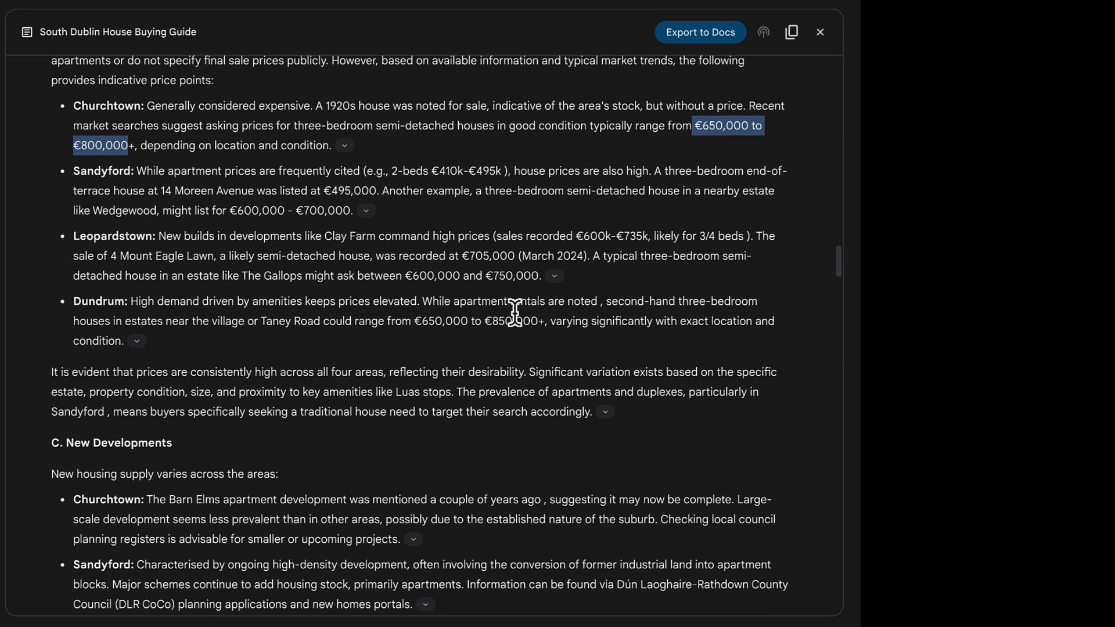
pyautogui.scroll(-7, 515, 313)
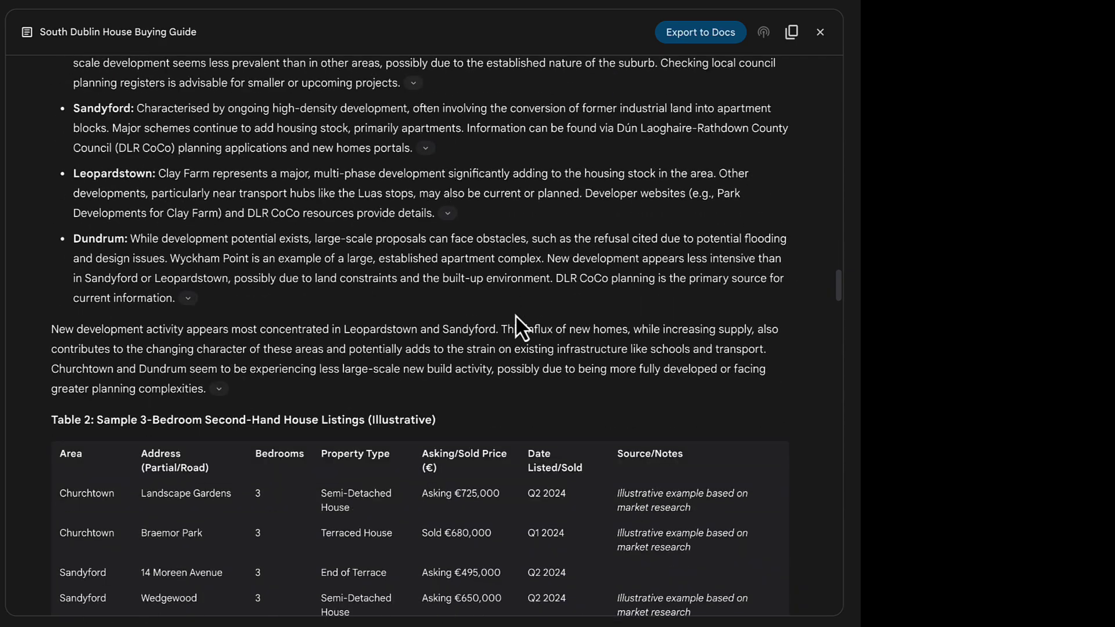
pyautogui.scroll(-4, 515, 317)
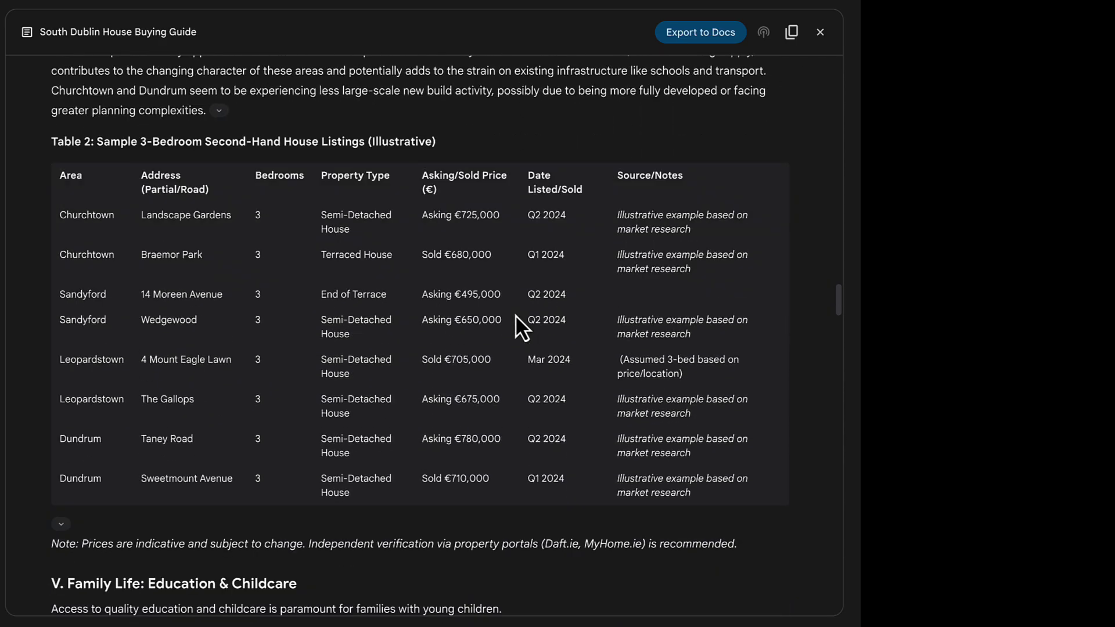
pyautogui.scroll(-5, 463, 347)
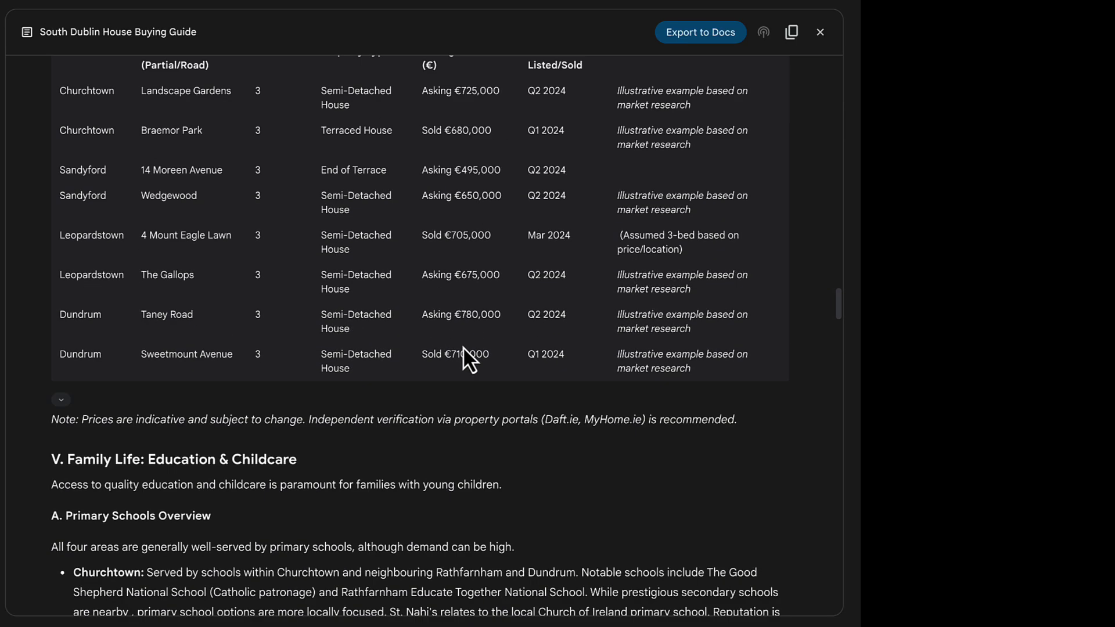
pyautogui.scroll(-1, 463, 358)
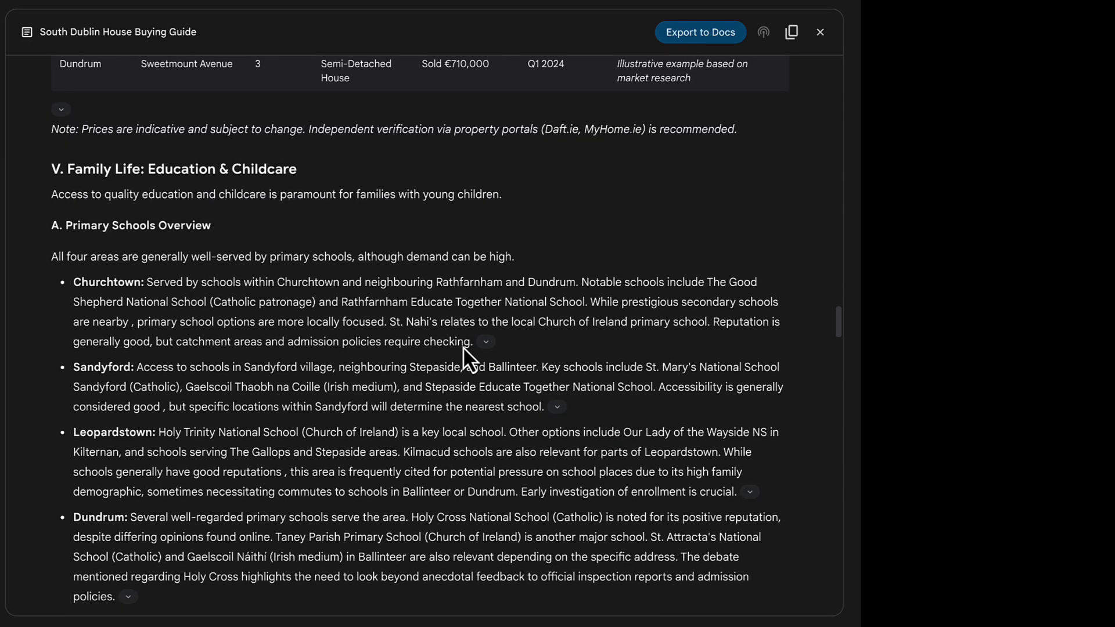
pyautogui.scroll(-3, 463, 345)
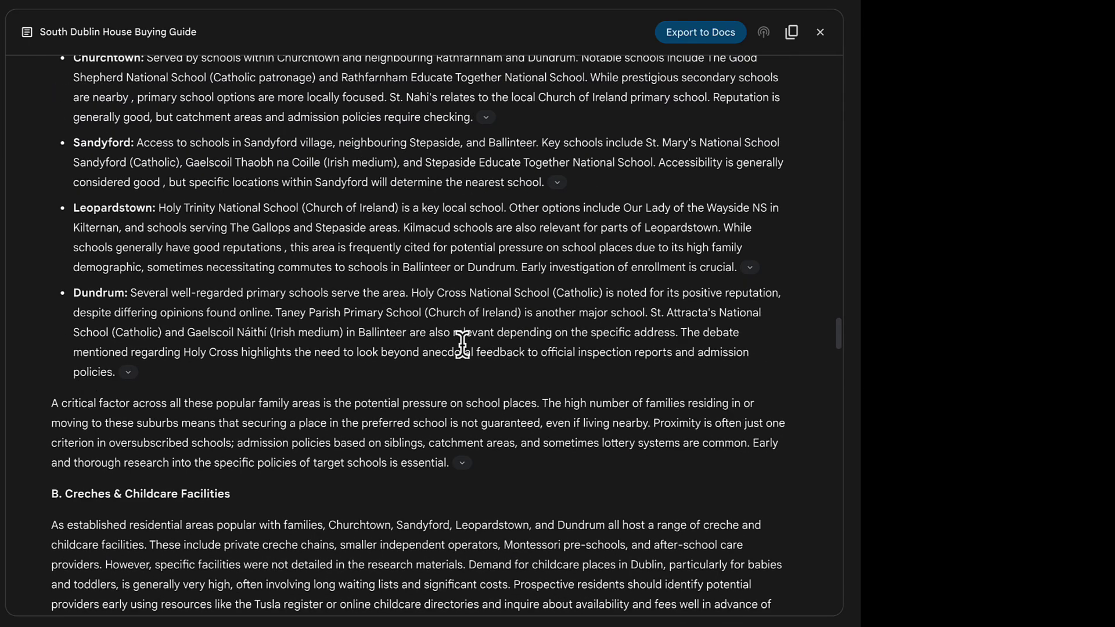
pyautogui.scroll(-4, 463, 343)
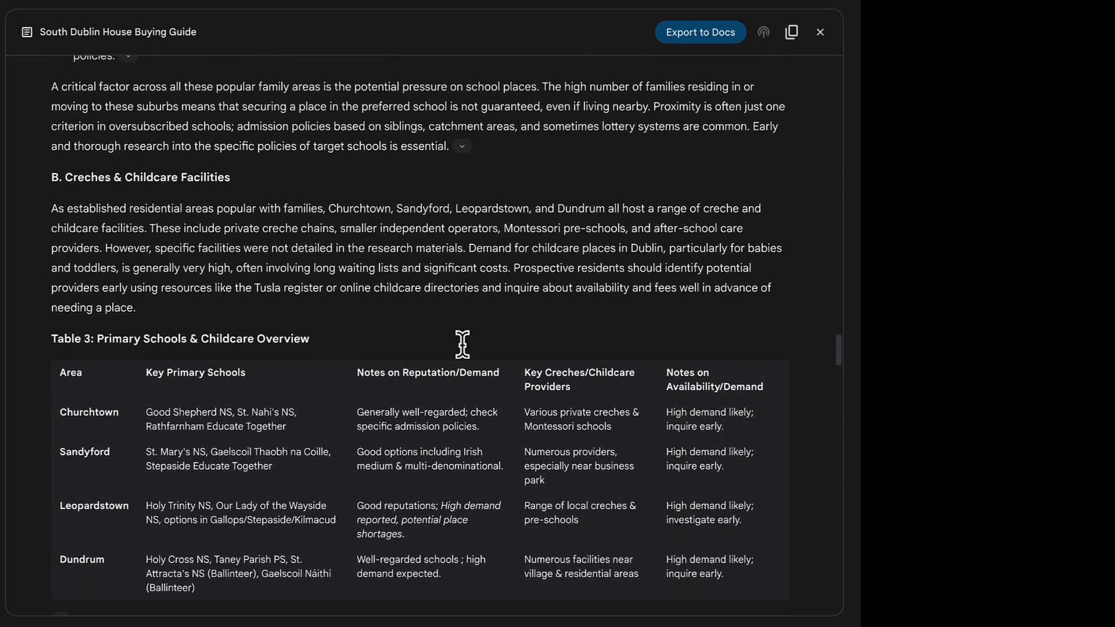
pyautogui.scroll(-1, 462, 347)
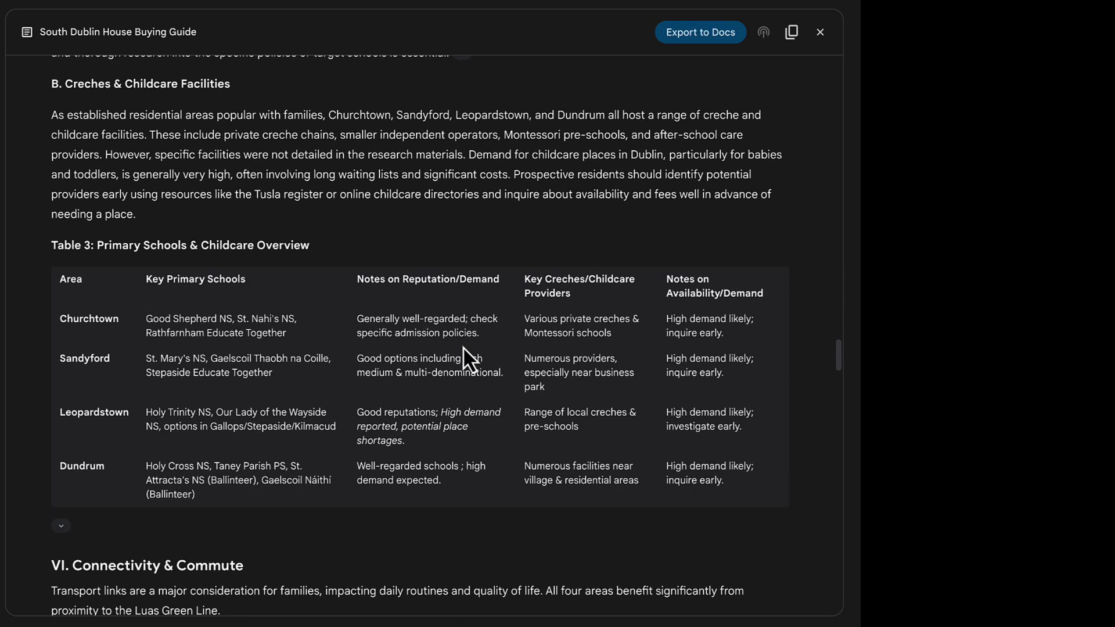
pyautogui.scroll(-1, 463, 348)
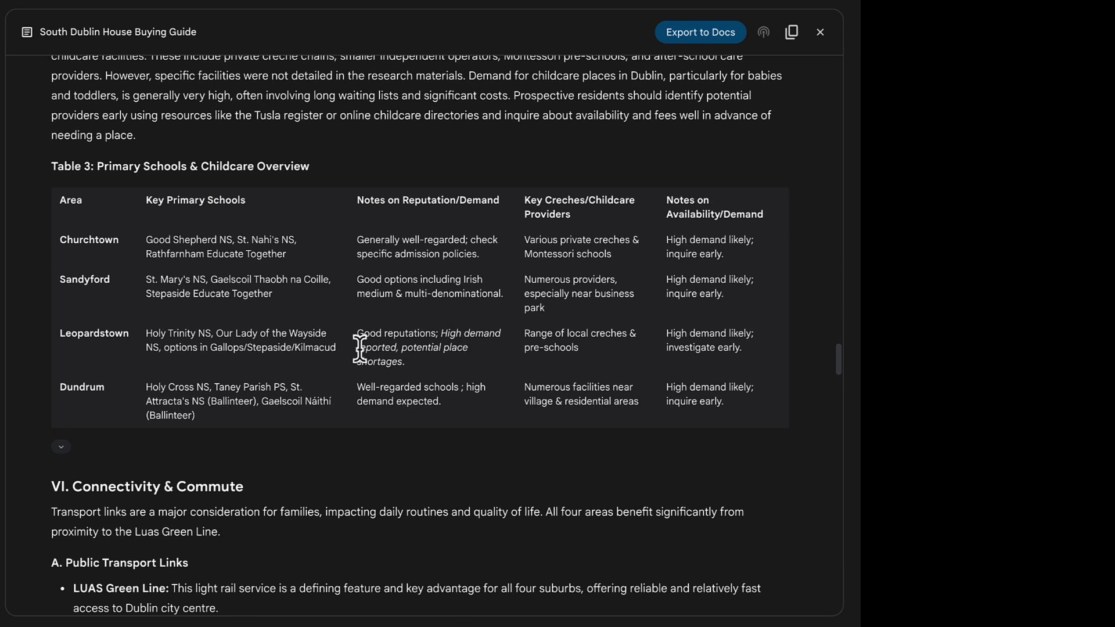
pyautogui.scroll(-9, 278, 356)
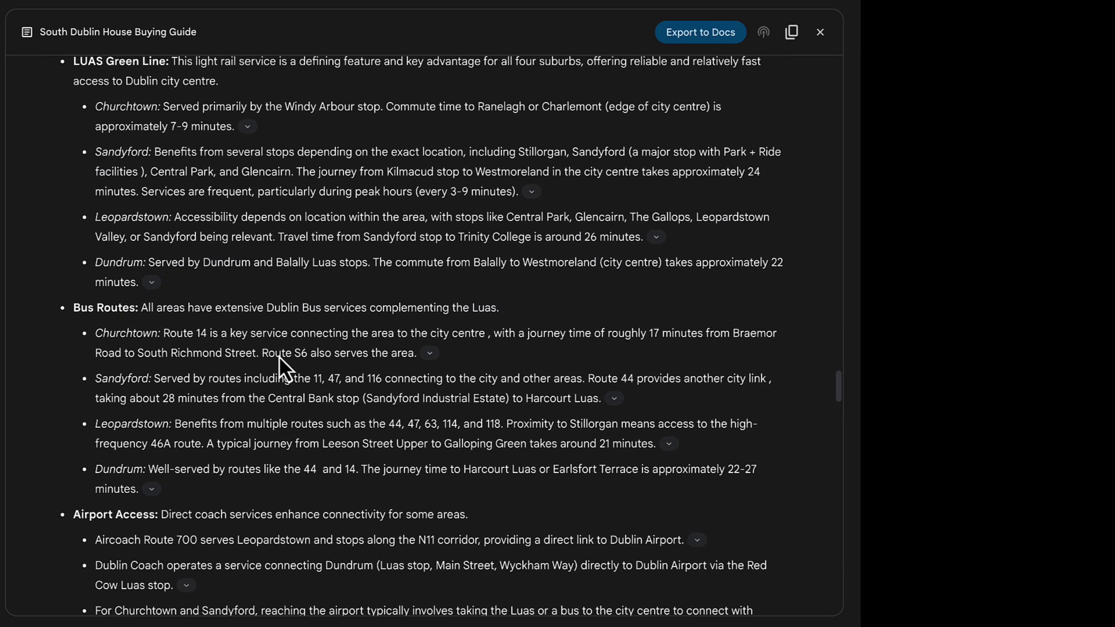
pyautogui.scroll(-8, 279, 355)
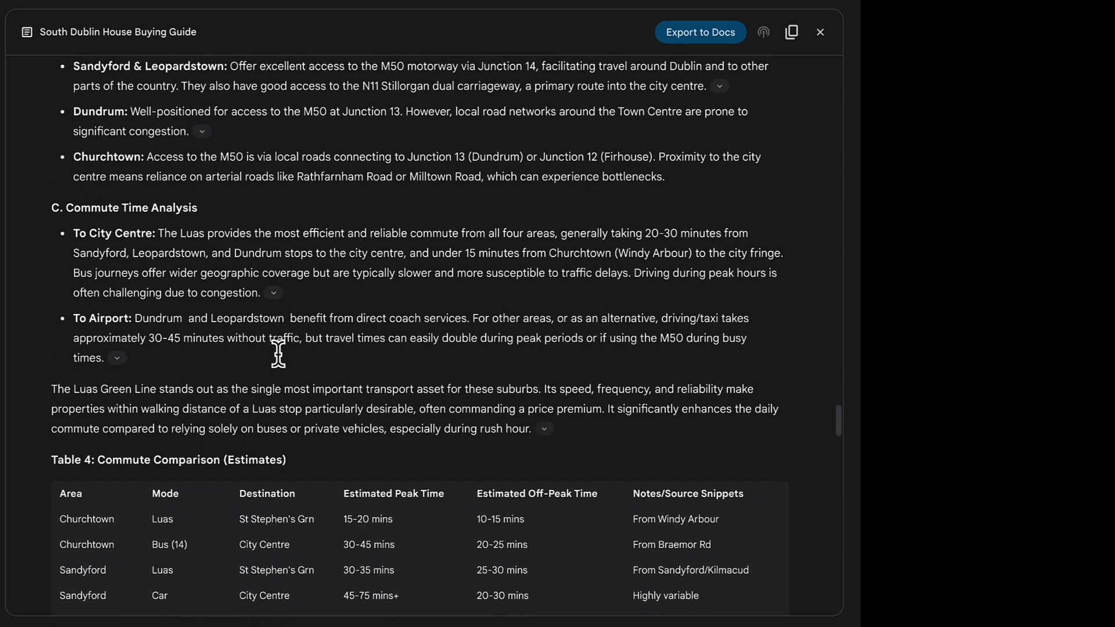
pyautogui.scroll(-1, 279, 353)
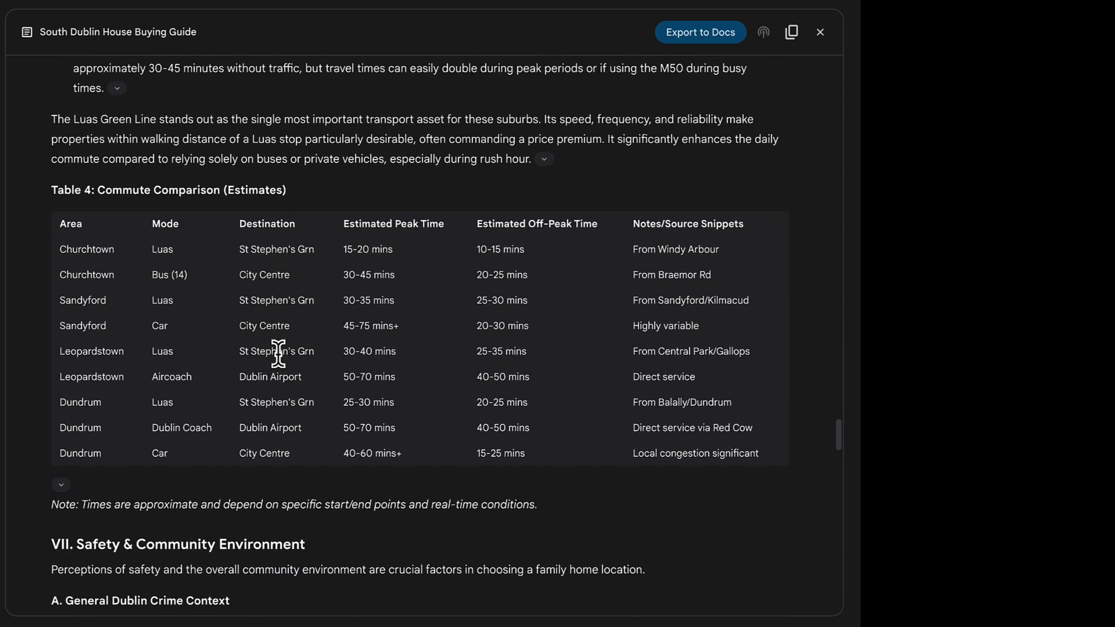
pyautogui.scroll(-4, 278, 354)
pyautogui.scroll(-1, 279, 353)
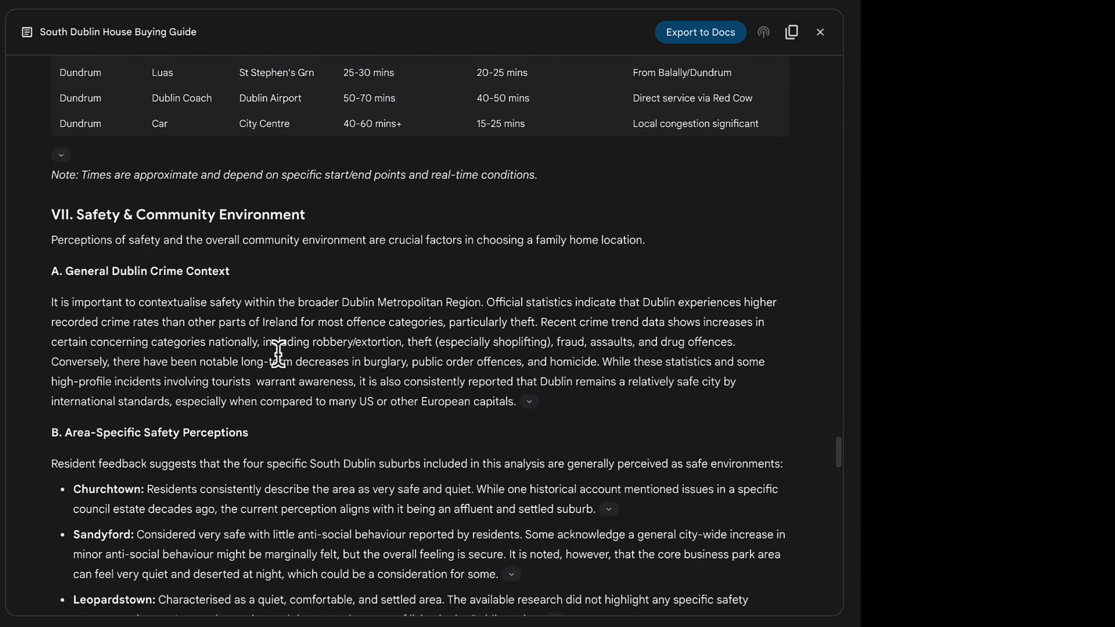
pyautogui.scroll(-1, 278, 353)
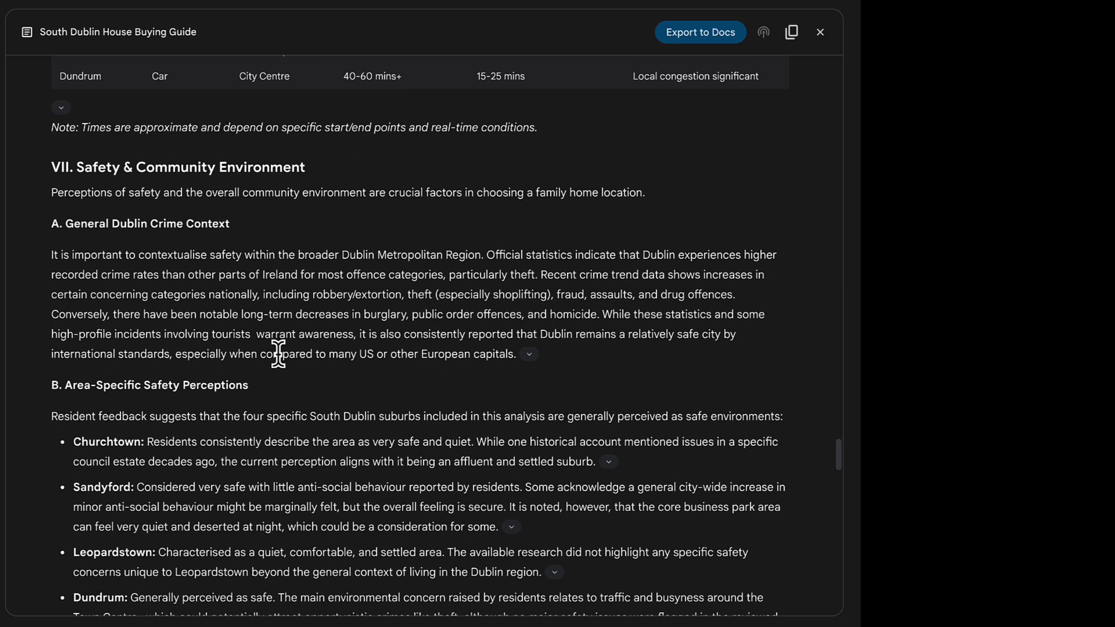
pyautogui.scroll(-5, 279, 354)
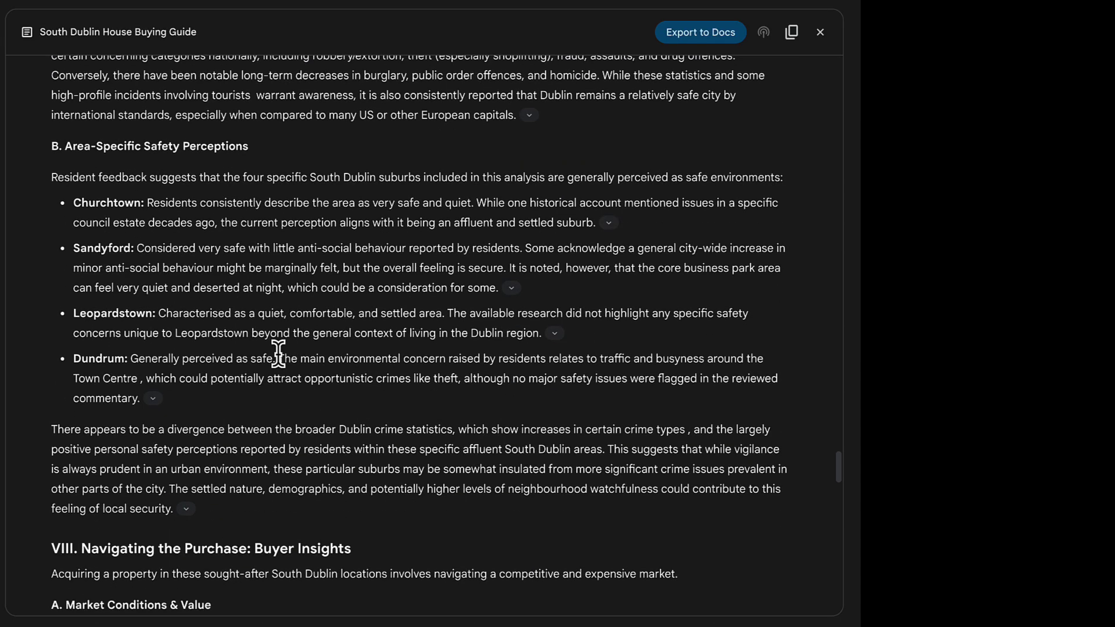
pyautogui.scroll(-9, 279, 354)
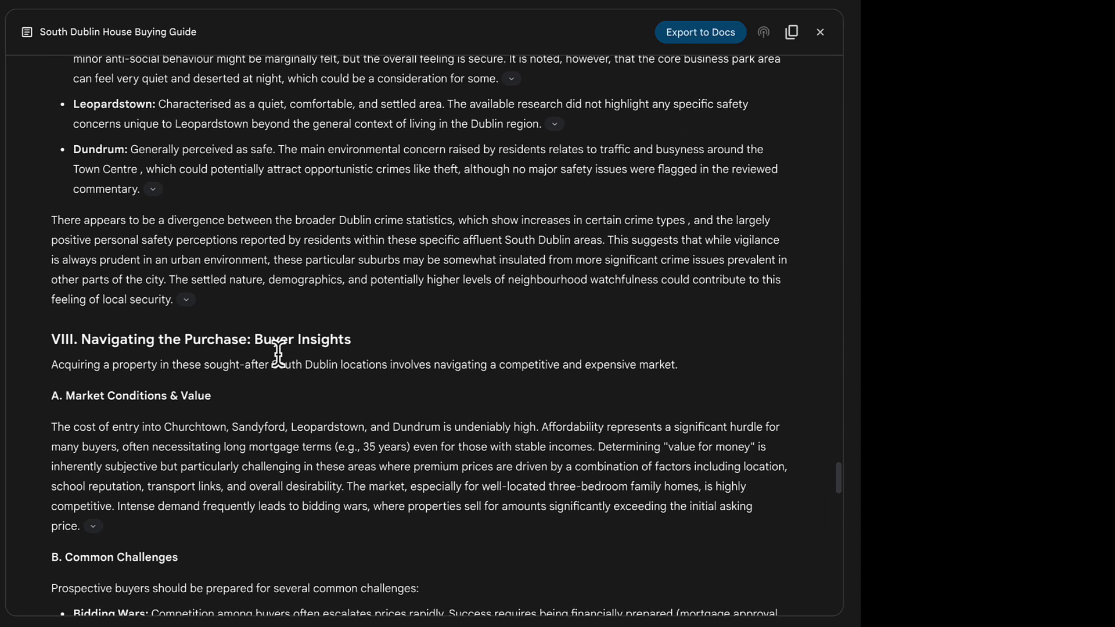
pyautogui.scroll(-2, 279, 357)
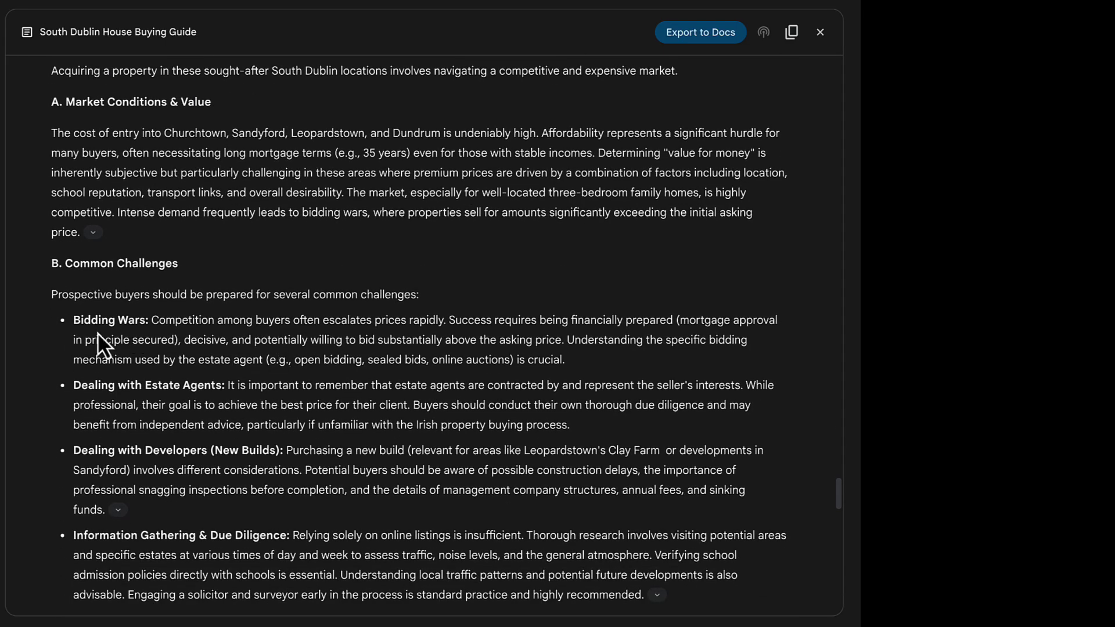
pyautogui.moveTo(80, 320); pyautogui.dragTo(142, 325)
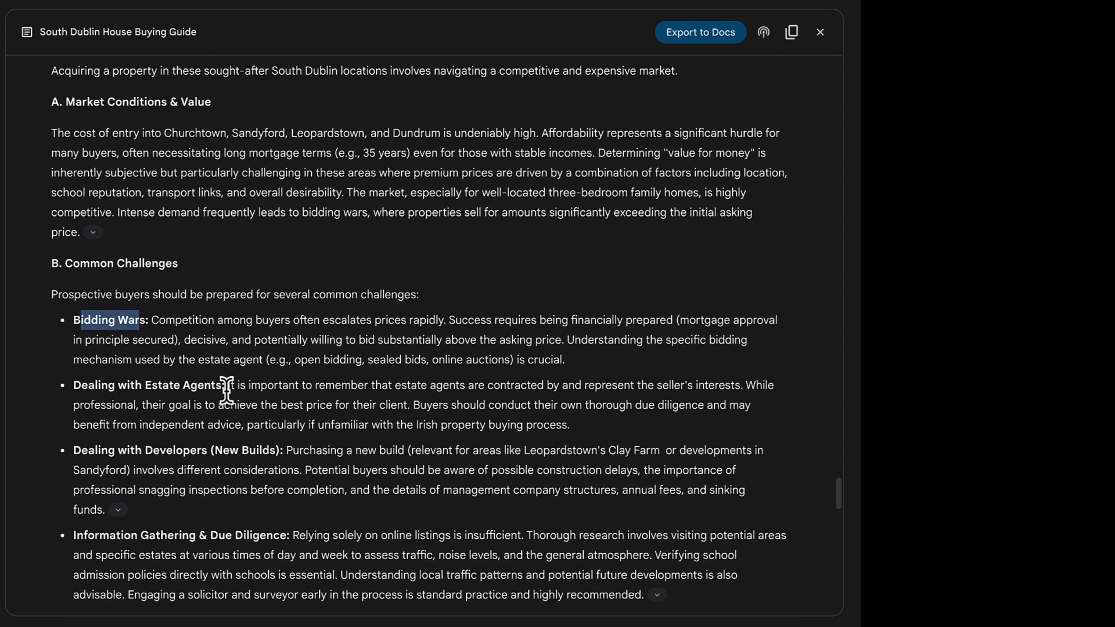
pyautogui.scroll(-3, 226, 390)
pyautogui.scroll(-8, 226, 392)
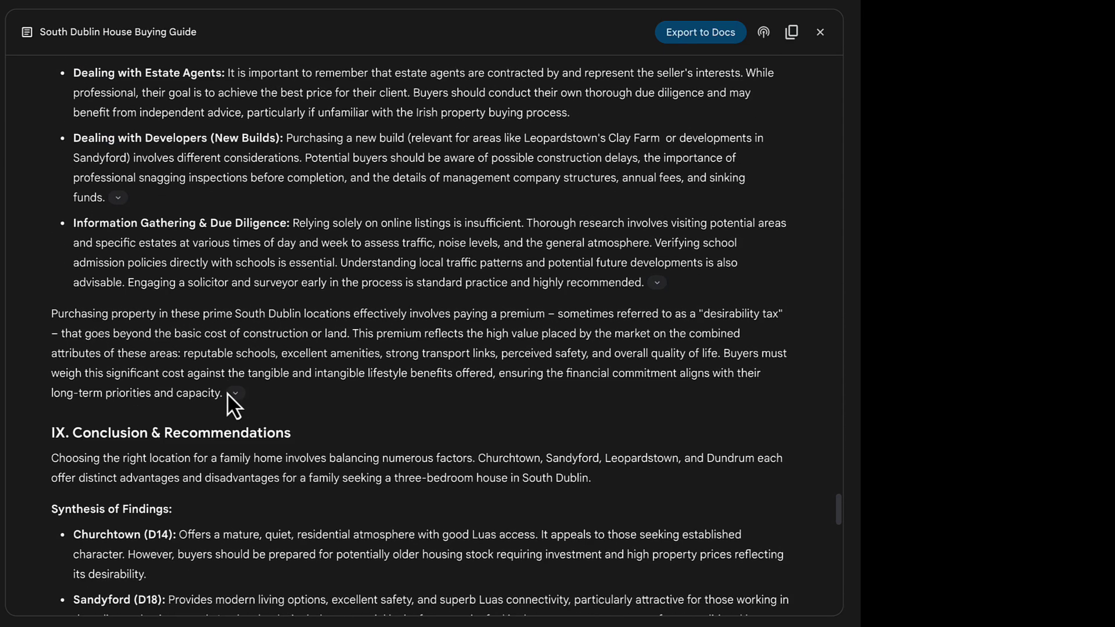
pyautogui.scroll(-5, 227, 393)
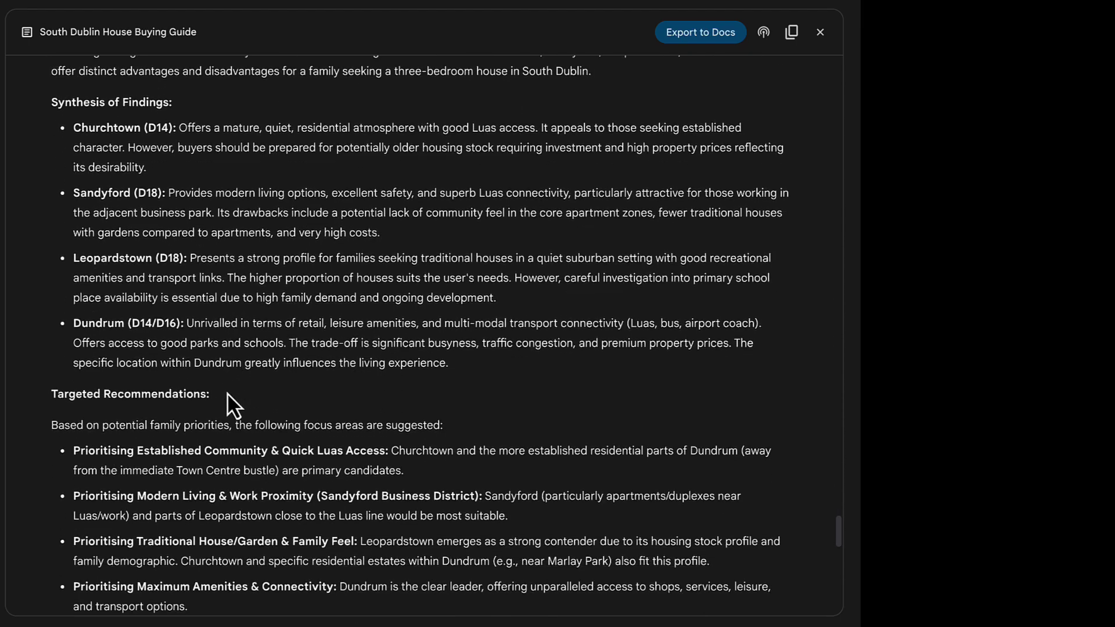
pyautogui.scroll(-3, 227, 391)
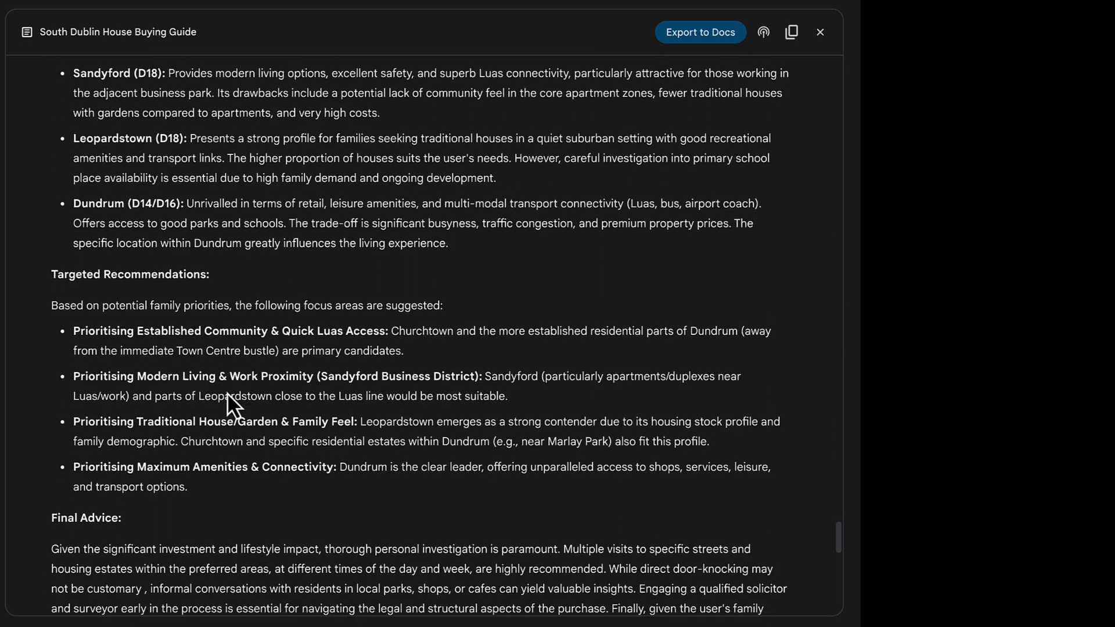